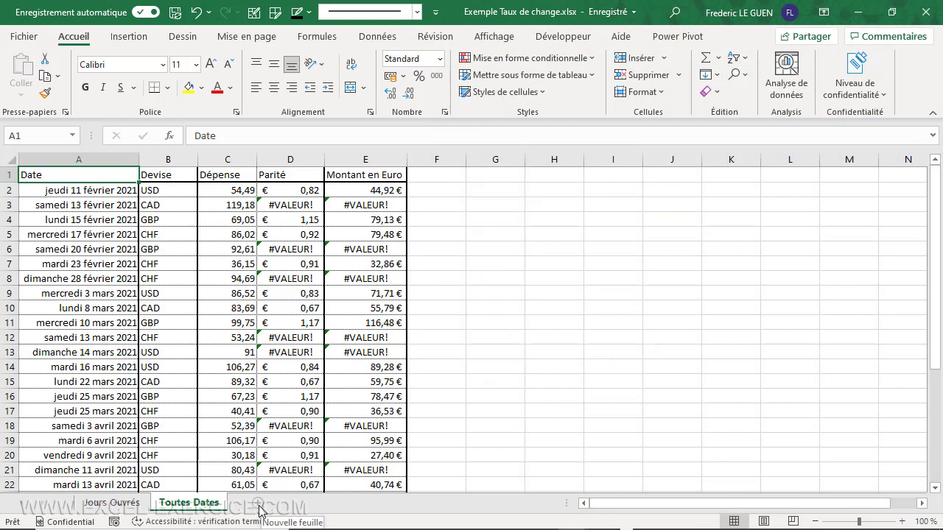
# Add a new worksheet and enter the currency pair EUR/USD in cell A1
pyautogui.click(259, 504)
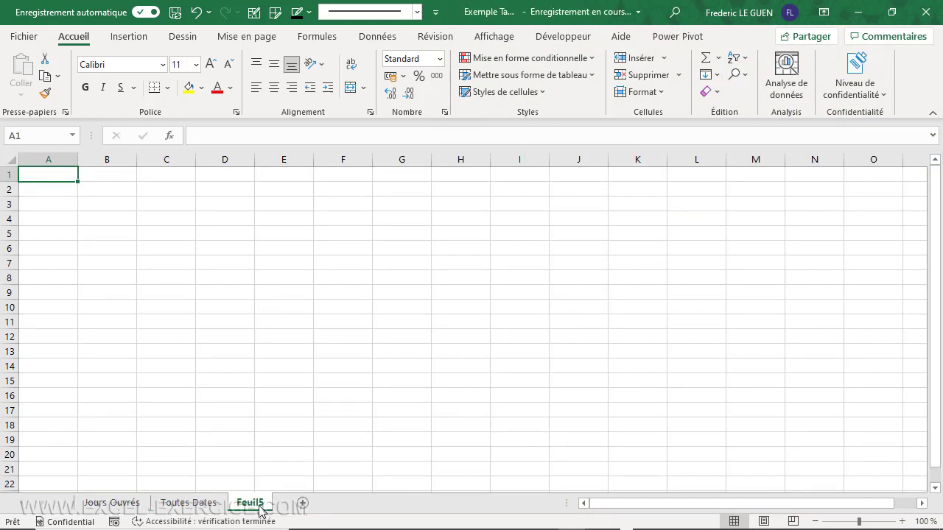
pyautogui.write('EUR')
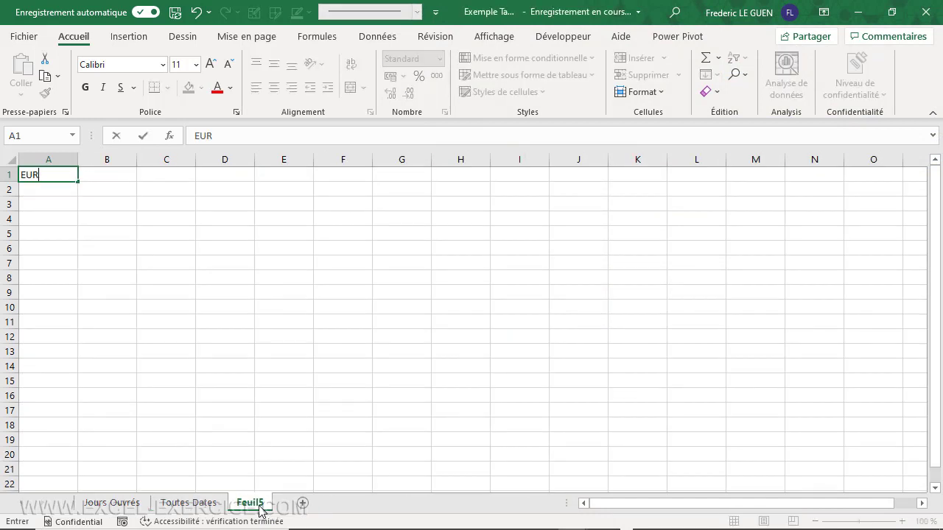
pyautogui.write('/USD')
pyautogui.press('Return')
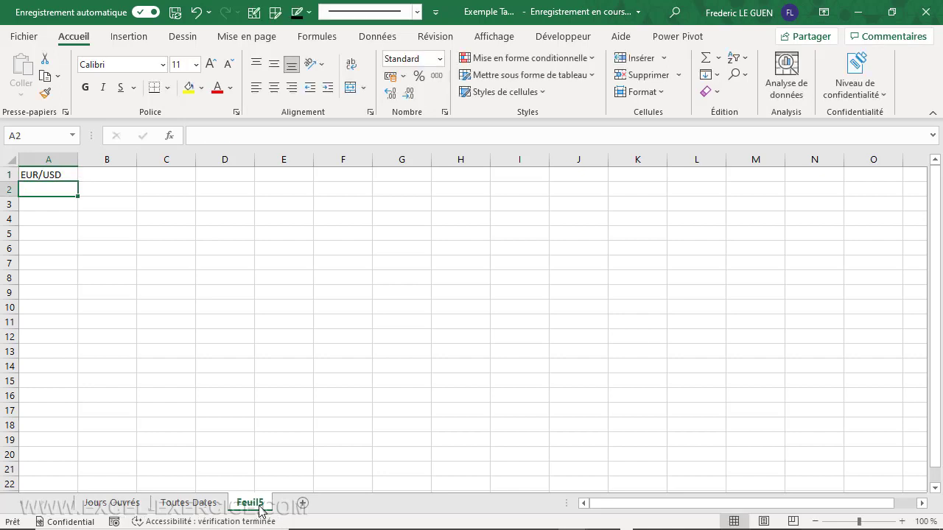
# Enter =HISTORIQUE.ACTIONS(A1;AUJOURDHUI()-30;AUJOURDHUI()-1) in cell A3 to retrieve the pair's rates for the past 30 days
pyautogui.press('Down')
pyautogui.write('=')
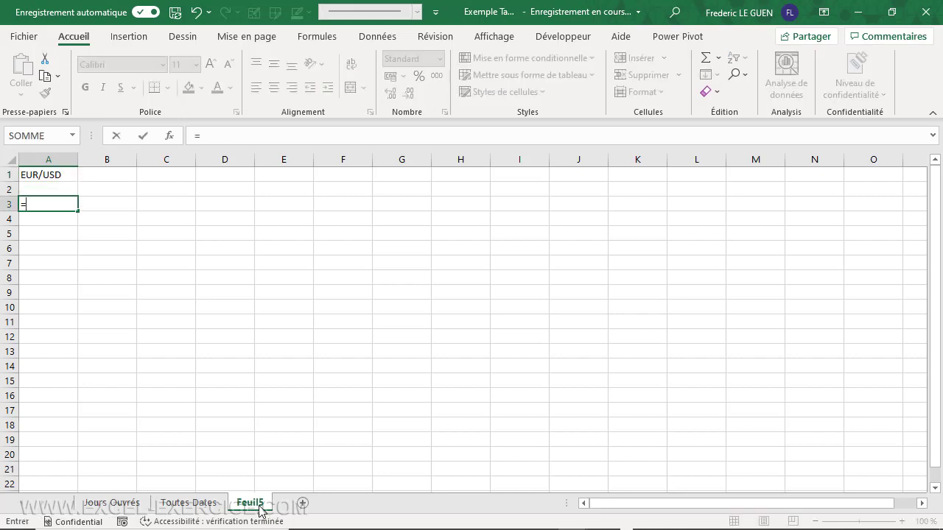
pyautogui.write('hist')
pyautogui.press('Tab')
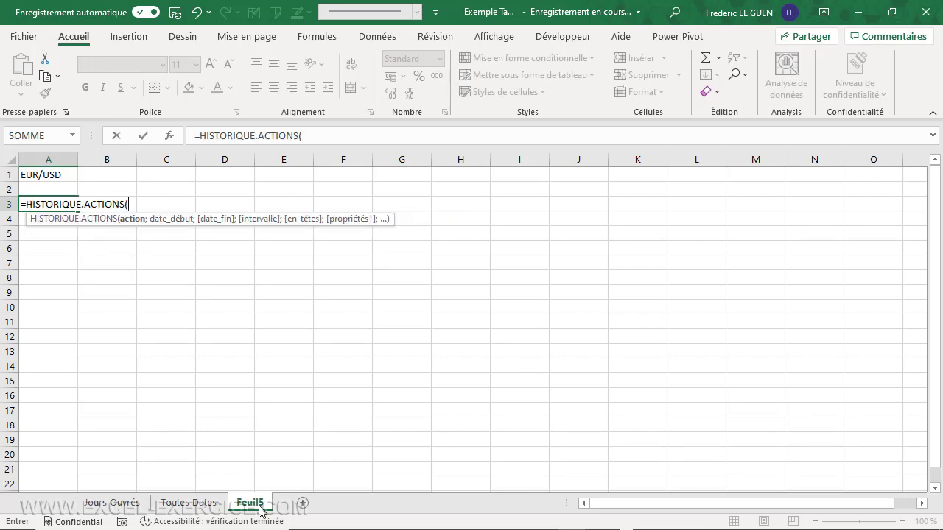
pyautogui.click(25, 176)
pyautogui.write(';')
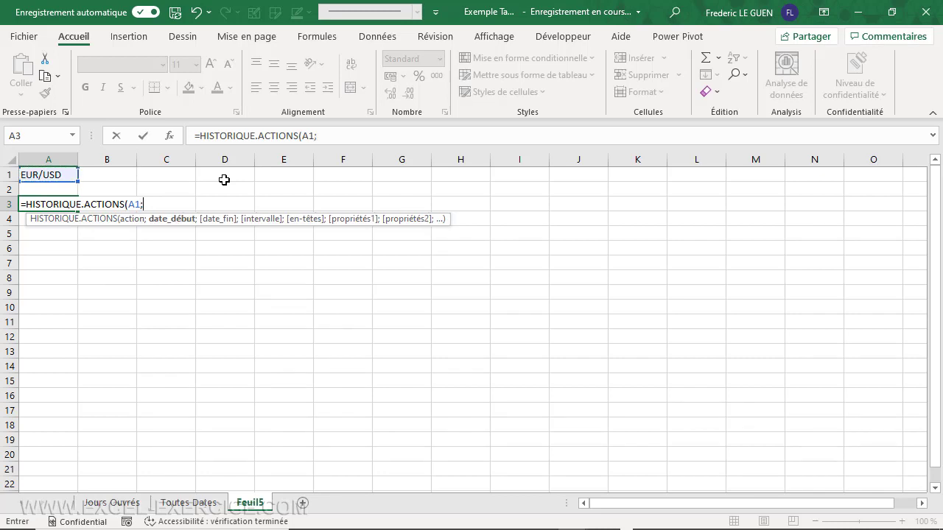
pyautogui.write('au')
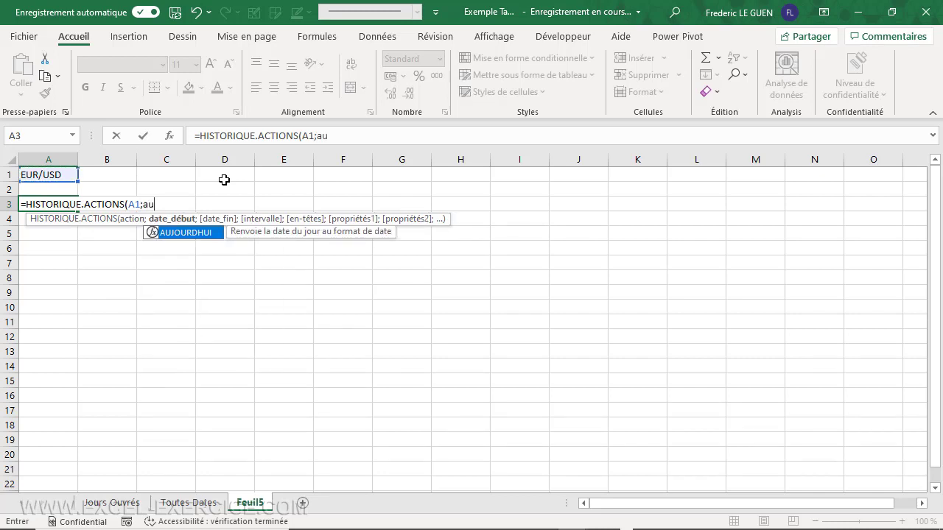
pyautogui.press('Tab')
pyautogui.write(')-30')
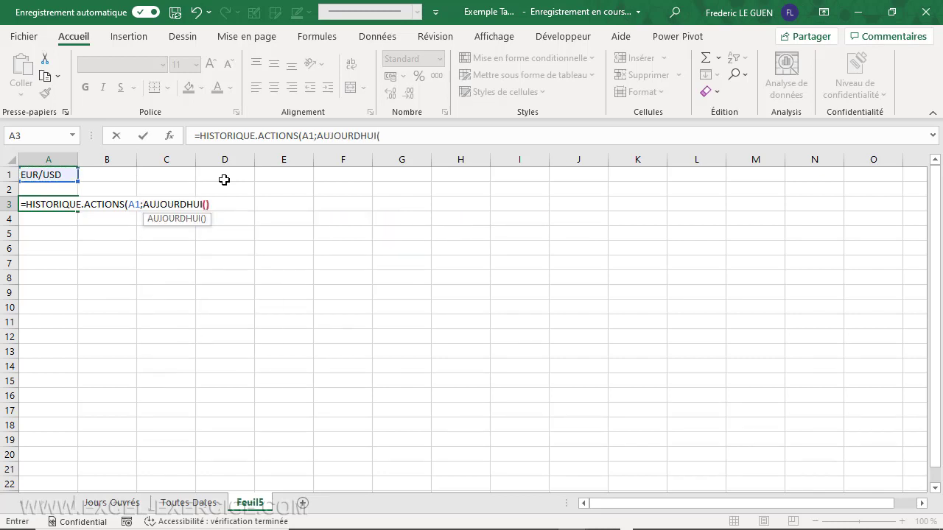
pyautogui.write(';')
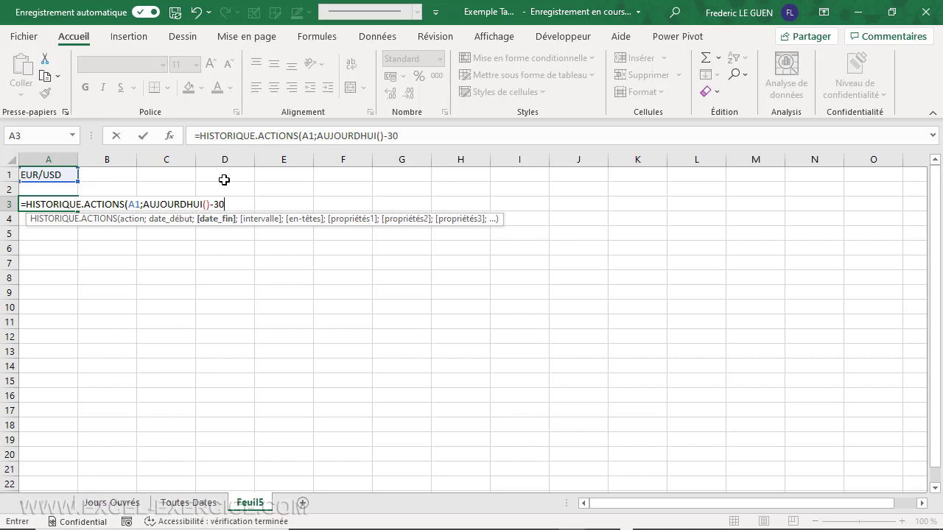
pyautogui.write('au')
pyautogui.press('Tab')
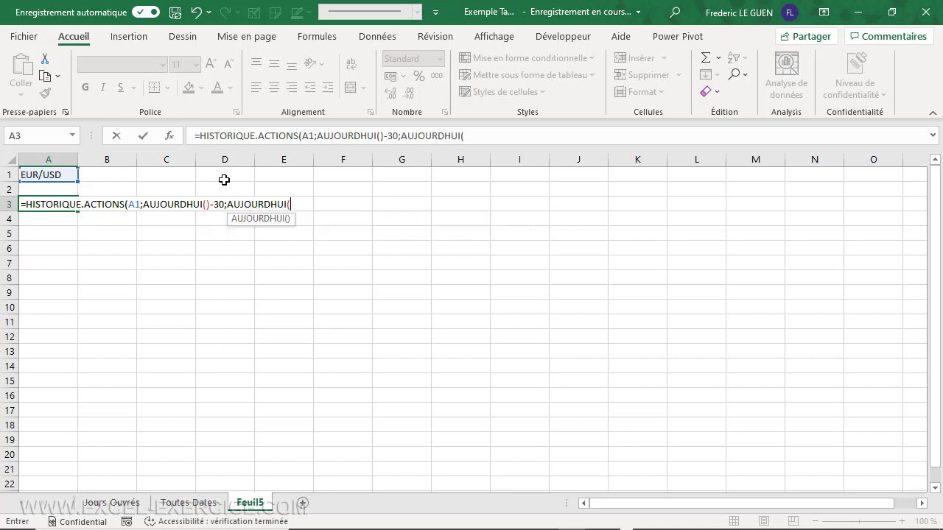
pyautogui.write(')-')
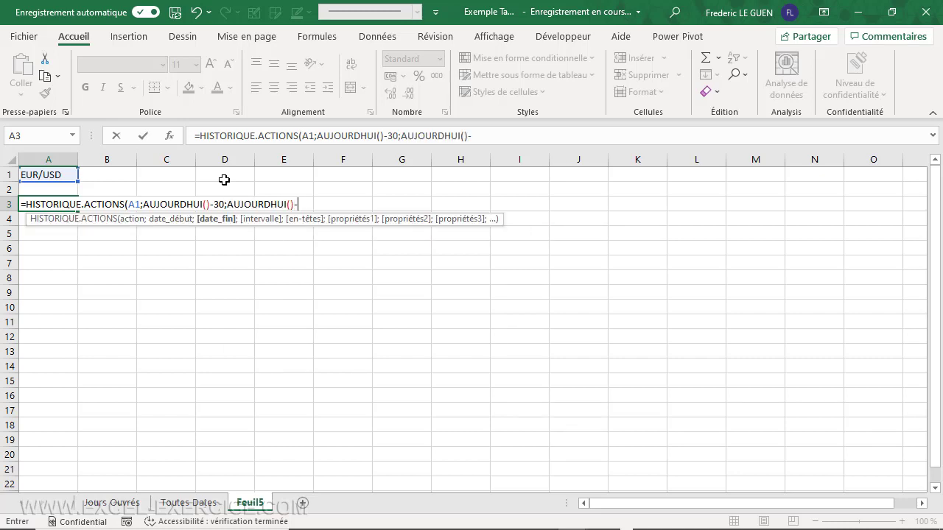
pyautogui.write('1)')
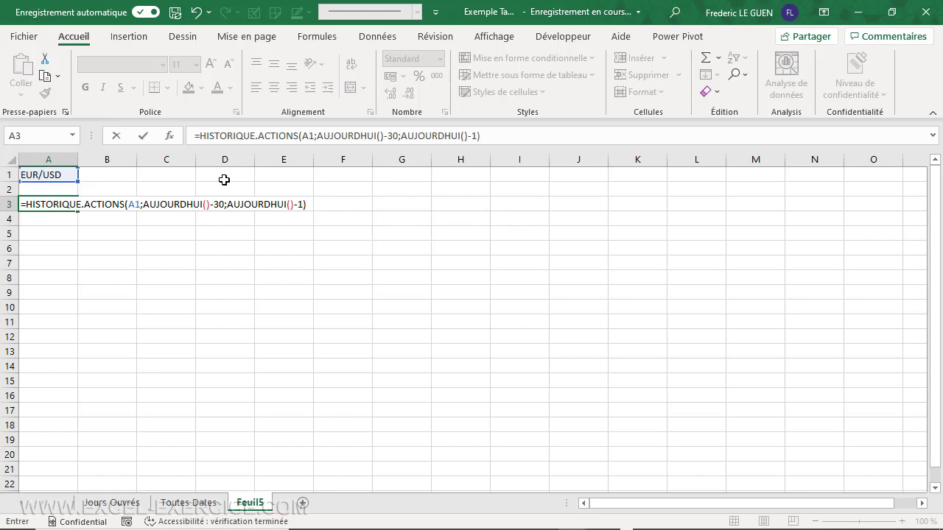
pyautogui.press('Return')
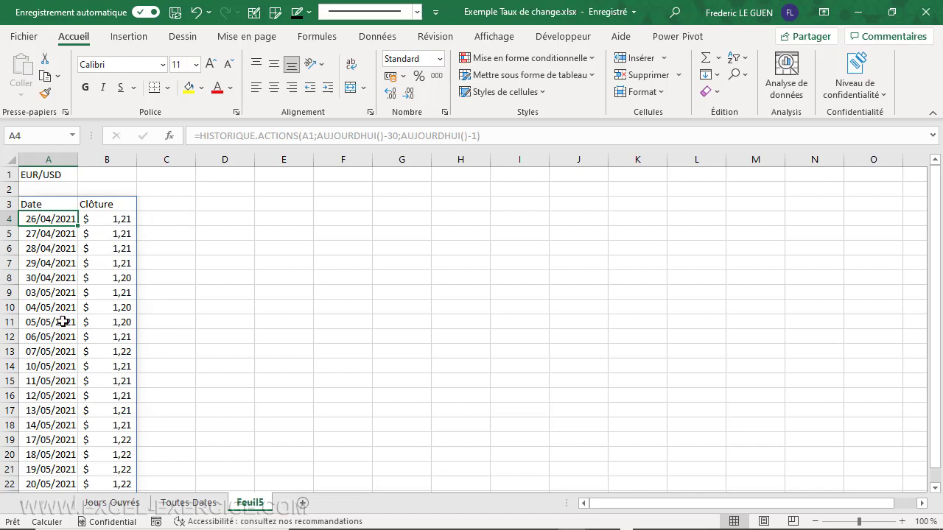
# Enter 26/04/2021 in cell D4 and fill the consecutive dates down to D24, ending at 16/05/2021
pyautogui.click(239, 220)
pyautogui.write('26/0')
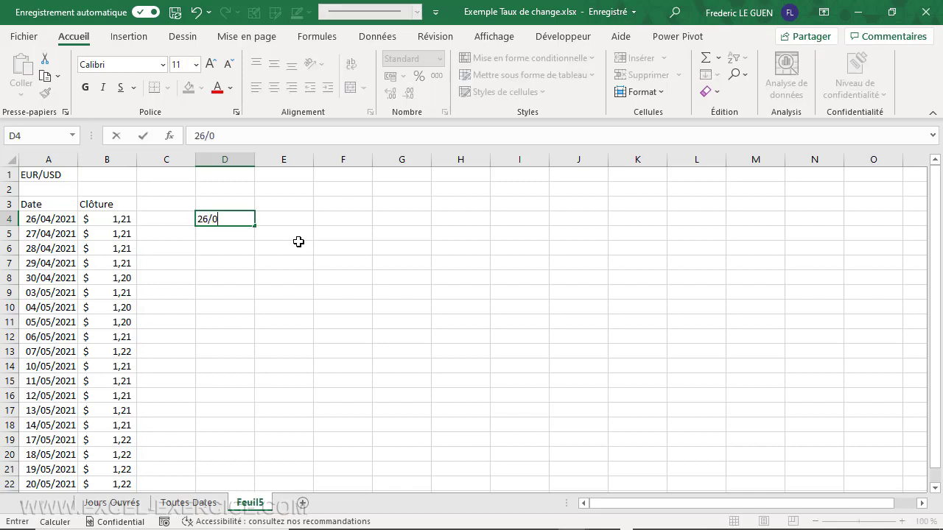
pyautogui.write('4/2021')
pyautogui.press('Return')
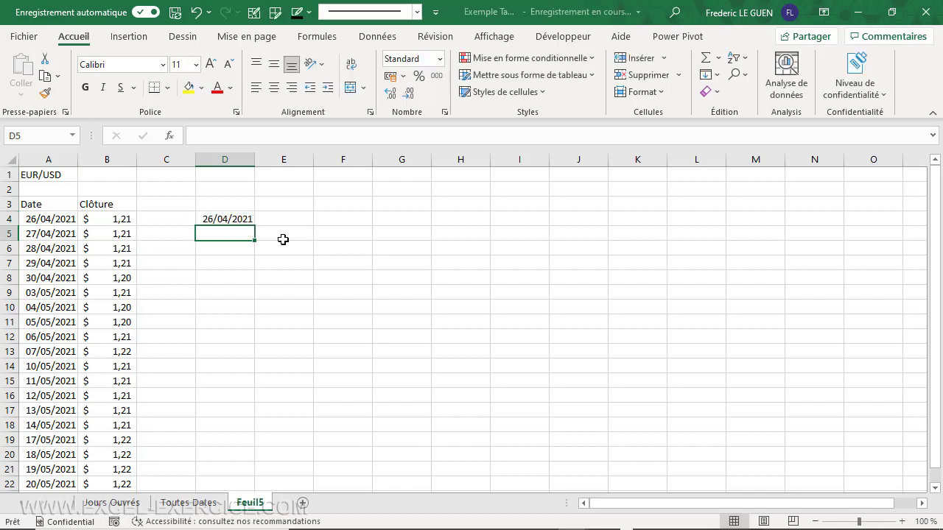
pyautogui.click(220, 218)
pyautogui.moveTo(254, 225); pyautogui.dragTo(272, 487)
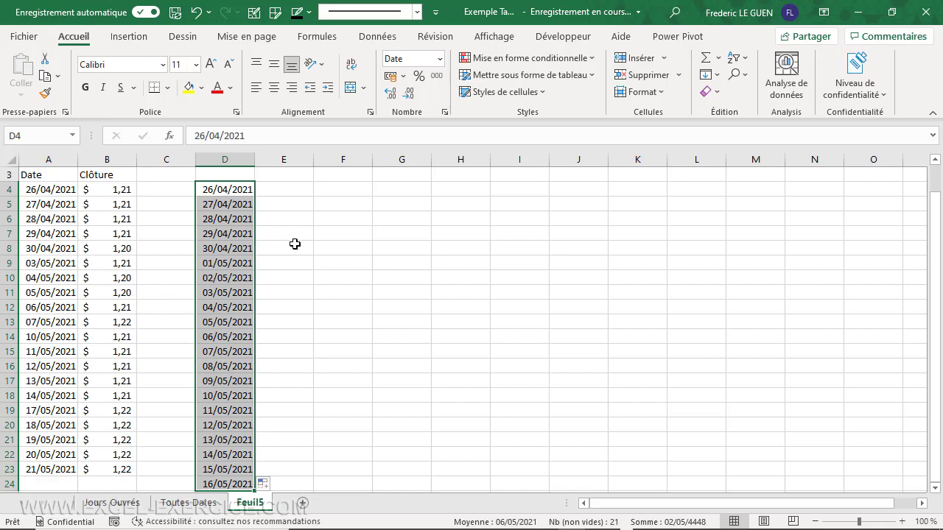
# Enter =HISTORIQUE.ACTIONS($A$1;D4;;0;0;1) in cell E4 and fill the formula down to E12
pyautogui.click(289, 191)
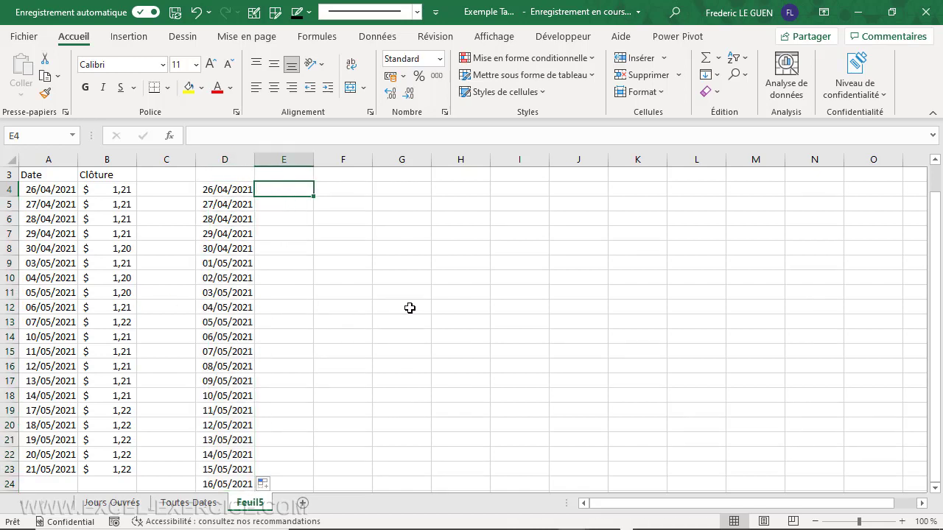
pyautogui.scroll(1, 411, 308)
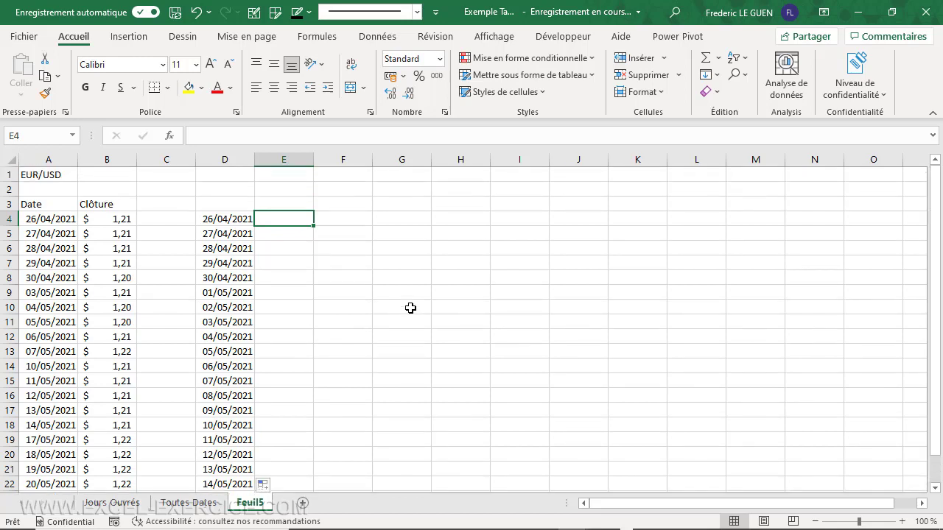
pyautogui.write('=HIS')
pyautogui.press('Tab')
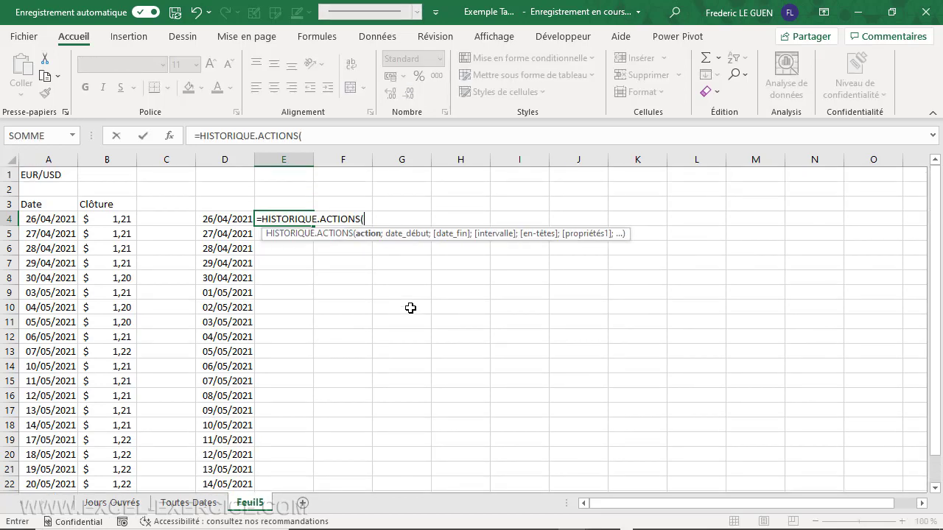
pyautogui.click(55, 173)
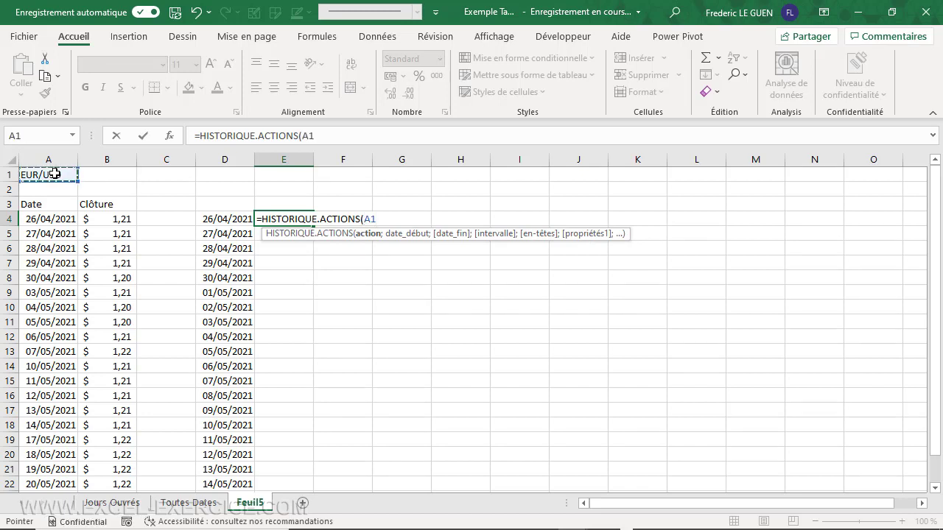
pyautogui.press('F4')
pyautogui.write(';')
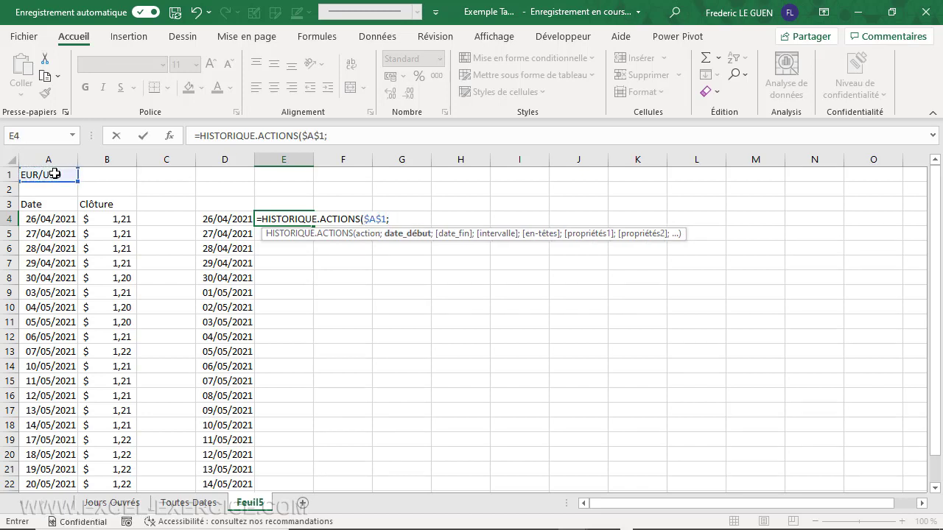
pyautogui.click(215, 218)
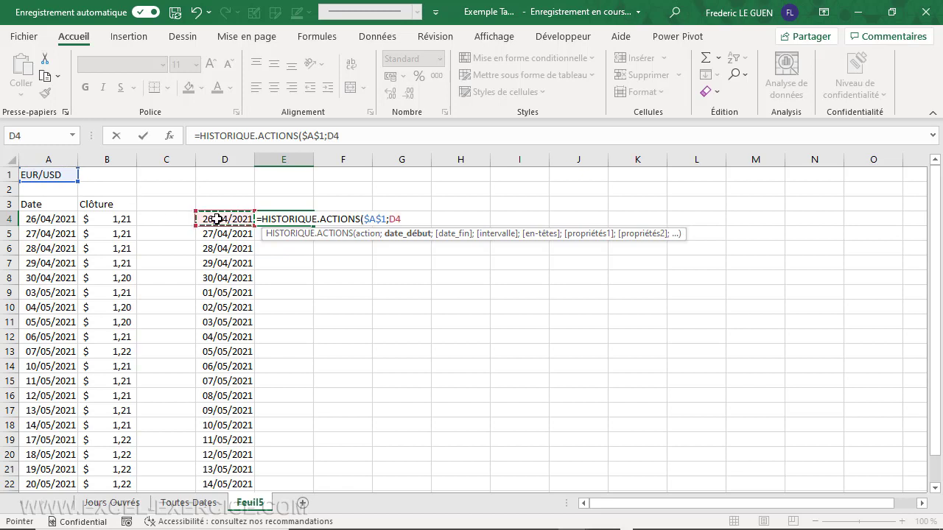
pyautogui.write(';;')
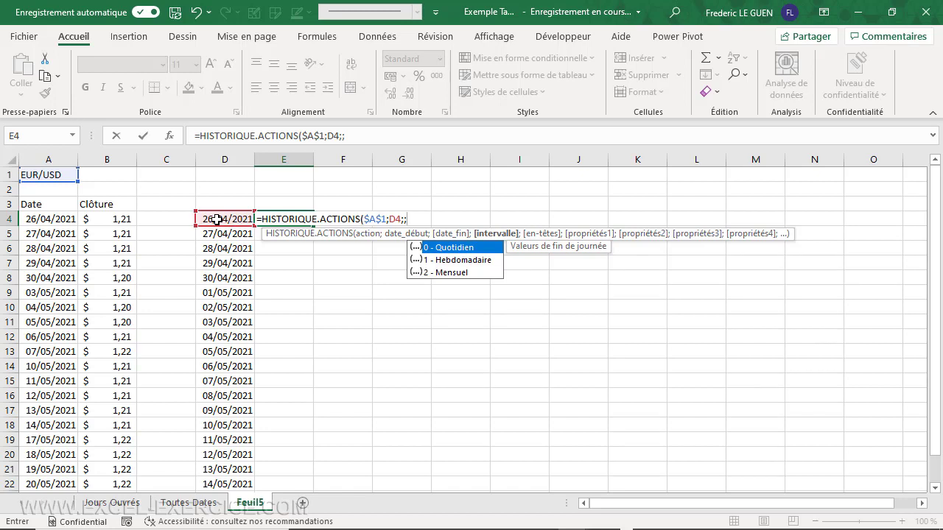
pyautogui.write('0;')
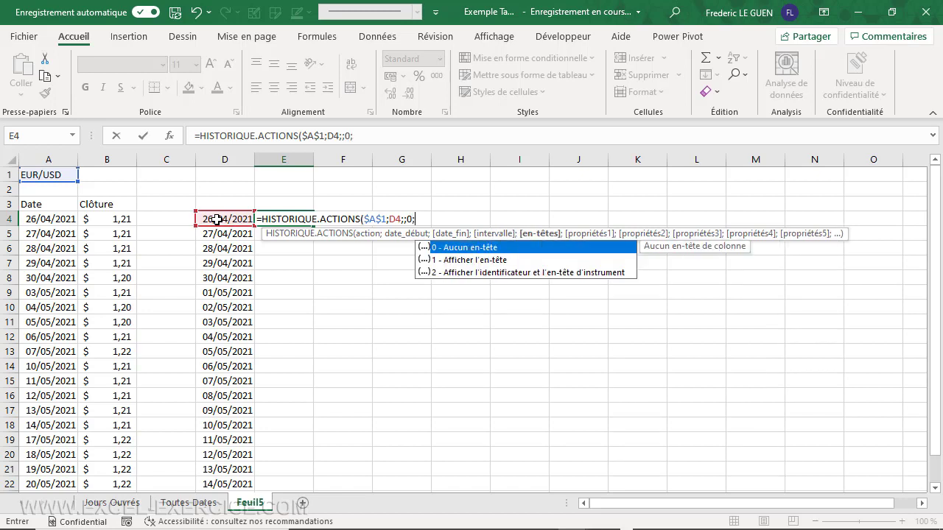
pyautogui.write('0;1')
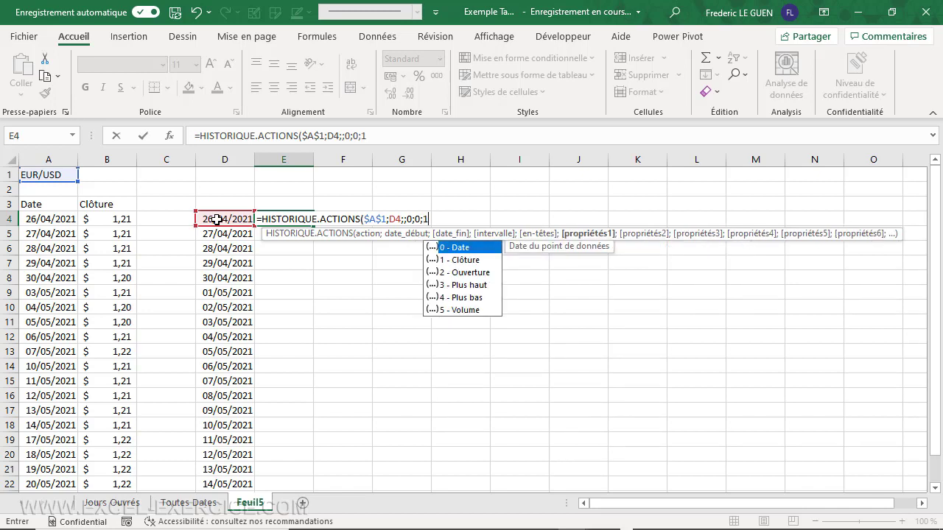
pyautogui.write(')')
pyautogui.press('Return')
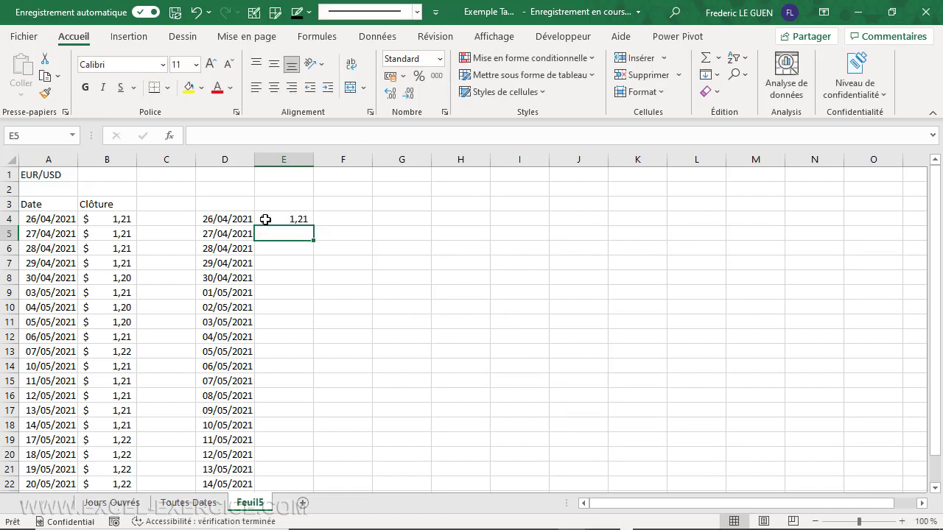
pyautogui.click(270, 220)
pyautogui.moveTo(314, 226); pyautogui.dragTo(312, 344)
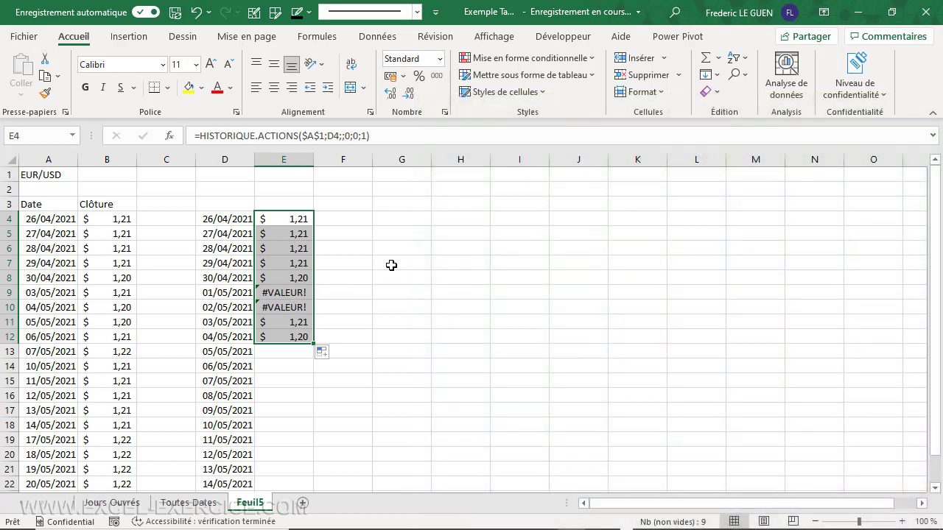
# Enter =HISTORIQUE.ACTIONS(A1;D4;;0;0;0) in cell G4 to request only the date property for the first date
pyautogui.click(411, 219)
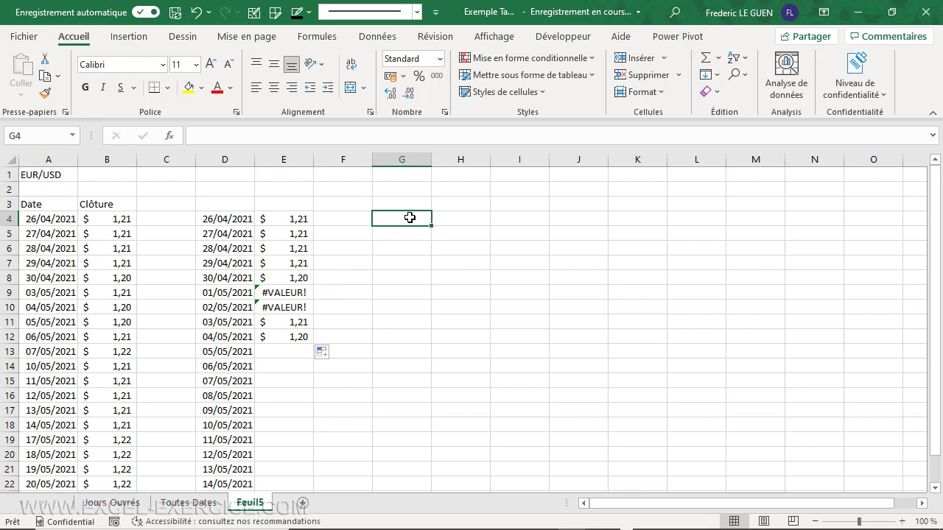
pyautogui.write('=hist')
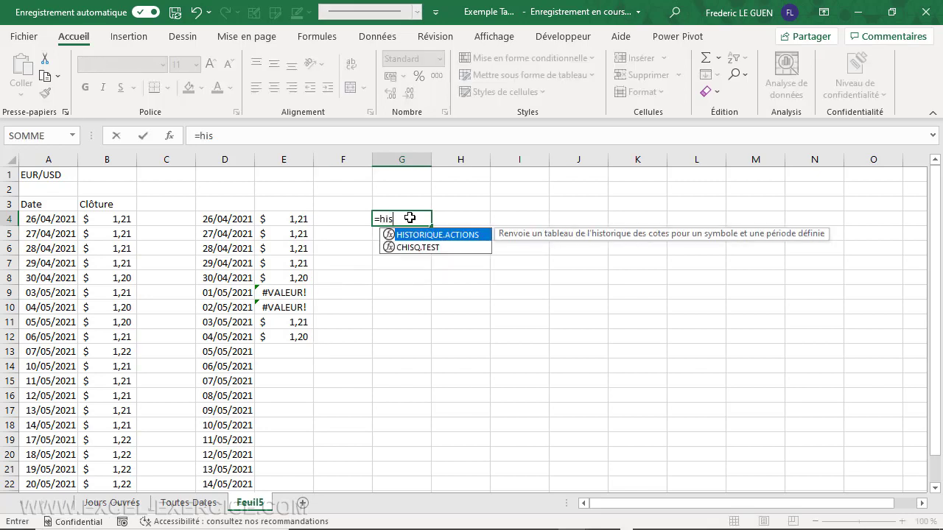
pyautogui.press('Tab')
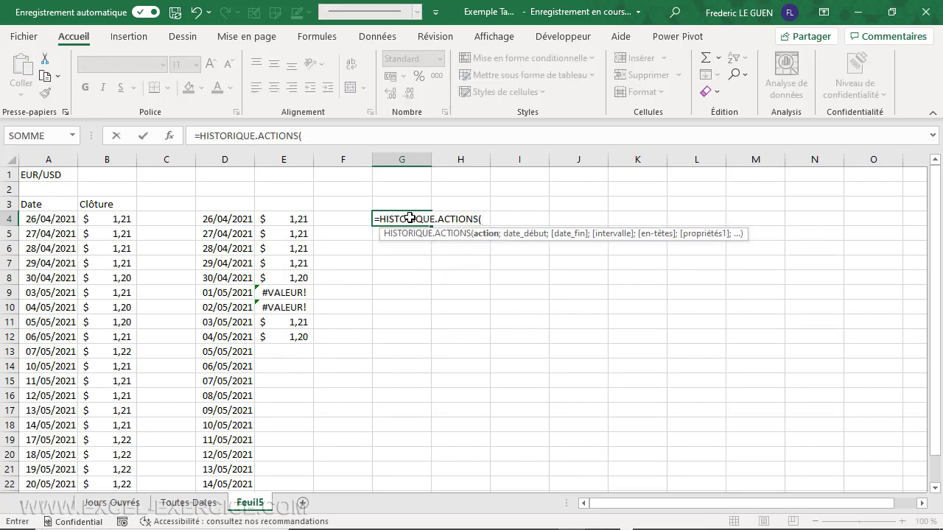
pyautogui.click(47, 174)
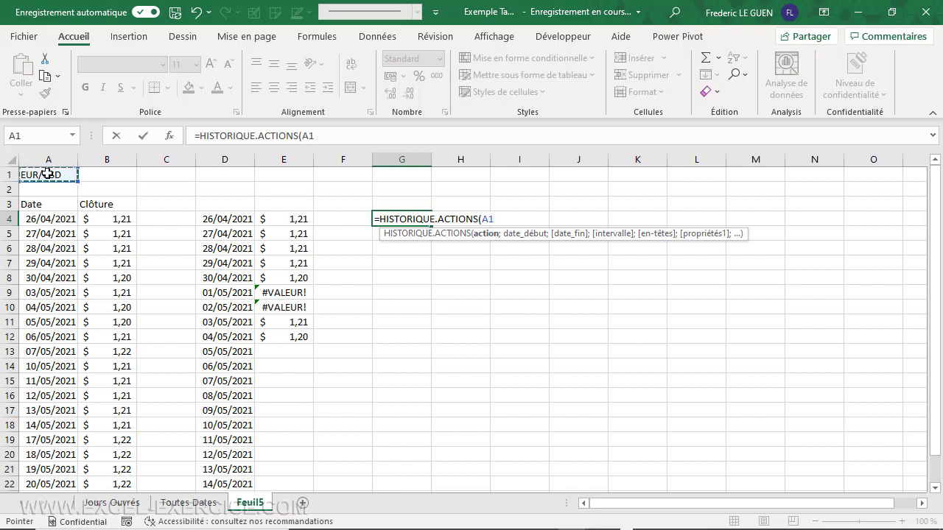
pyautogui.write(';')
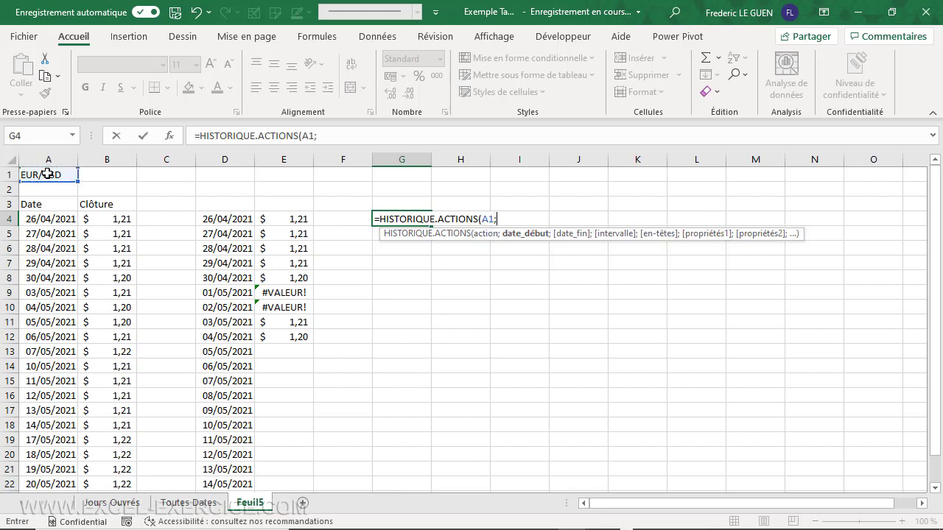
pyautogui.click(227, 218)
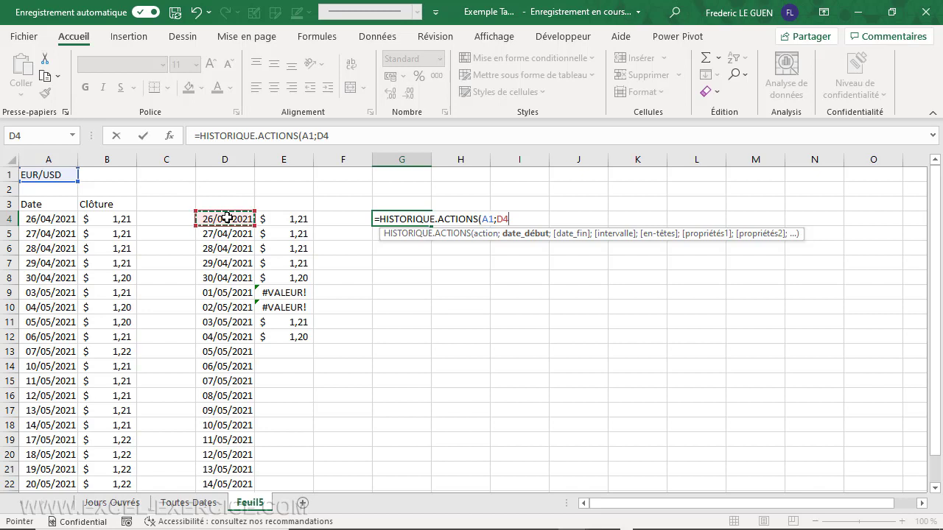
pyautogui.write(';')
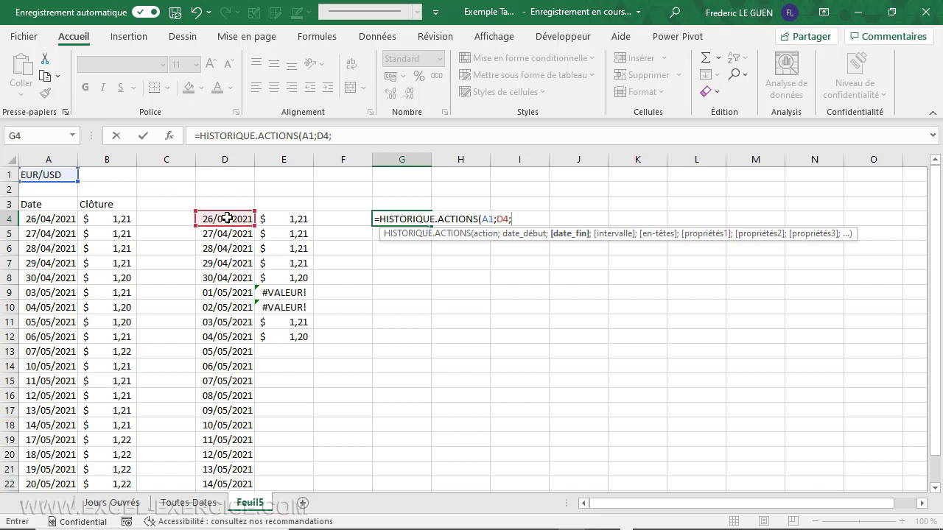
pyautogui.write(';')
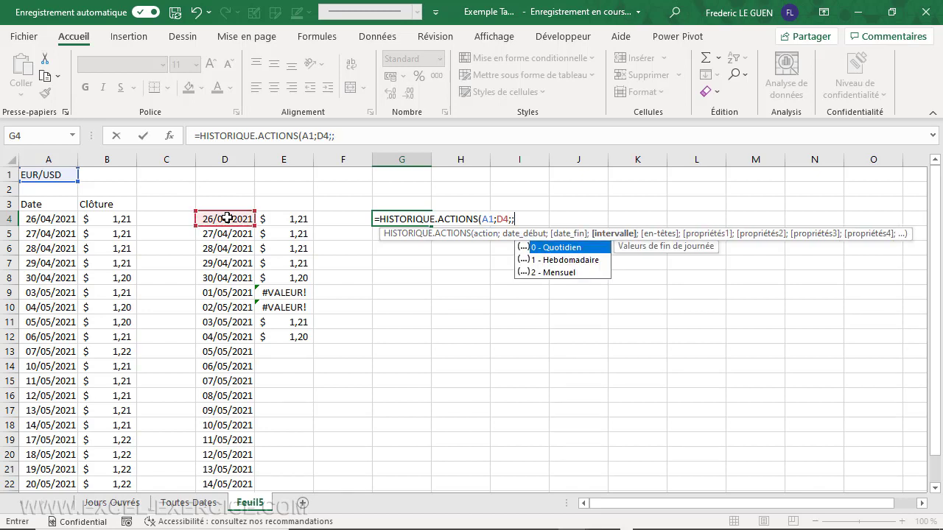
pyautogui.write('0;')
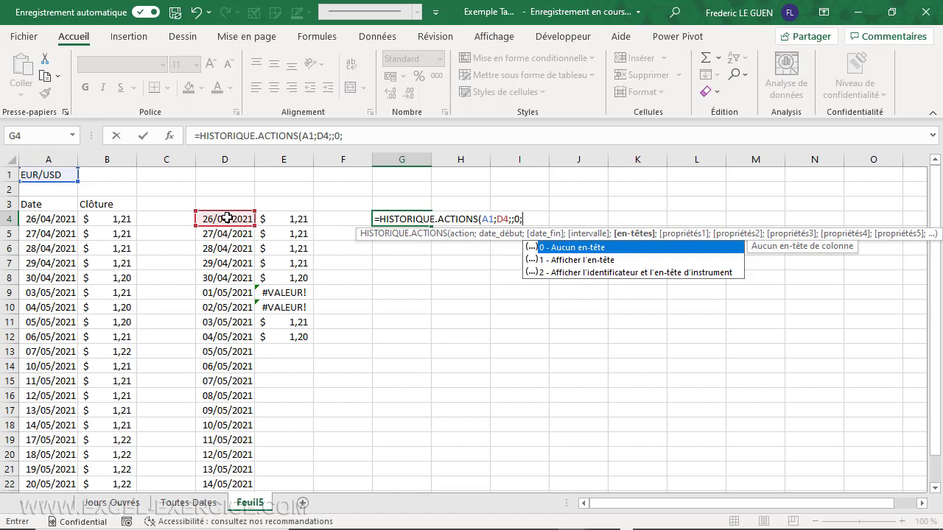
pyautogui.write('0;')
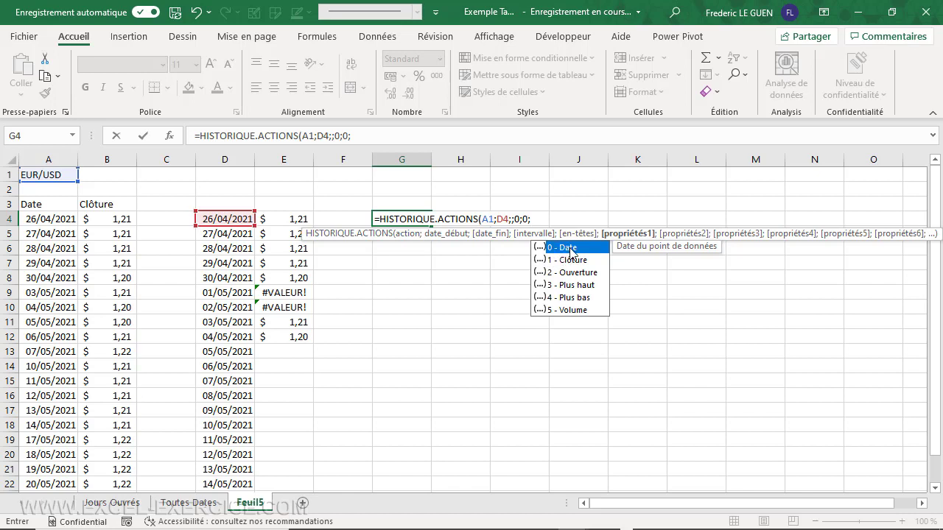
pyautogui.write('0)')
pyautogui.press('Return')
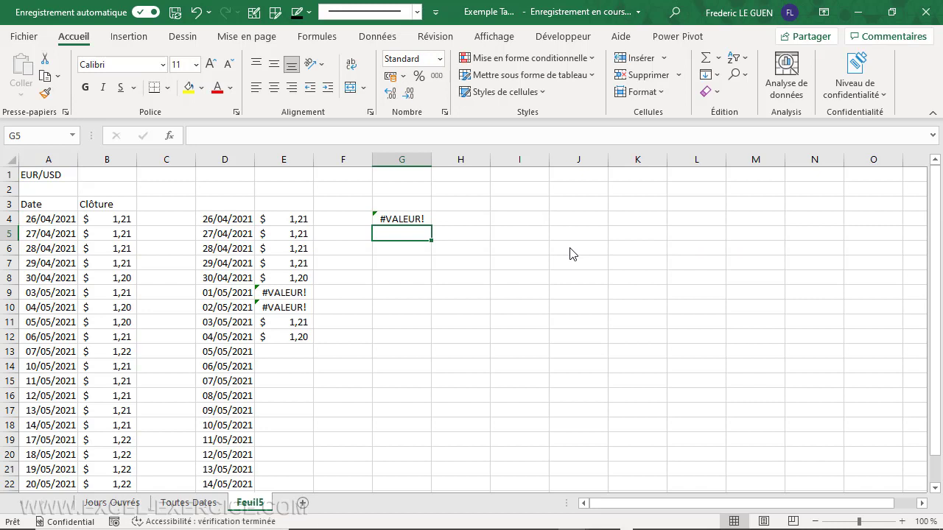
# Add the closing price as a second property in G4, making the formula =HISTORIQUE.ACTIONS(A1;D4;;0;0;0;1)
pyautogui.click(416, 218)
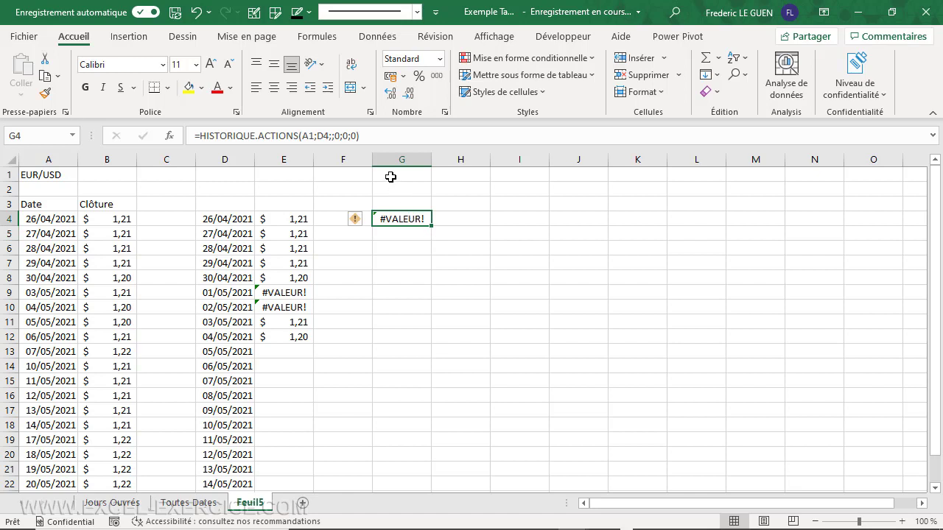
pyautogui.click(356, 137)
pyautogui.write(')')
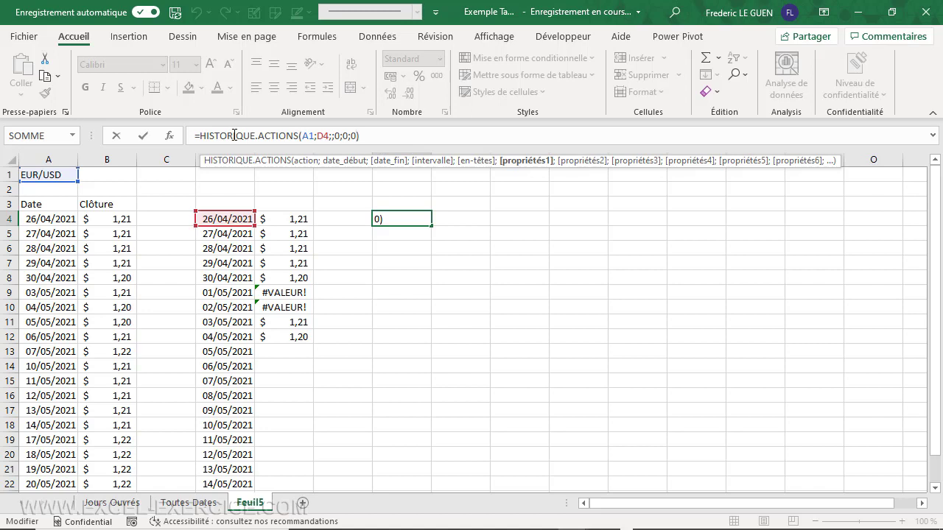
pyautogui.press('Left')
pyautogui.press('BackSpace')
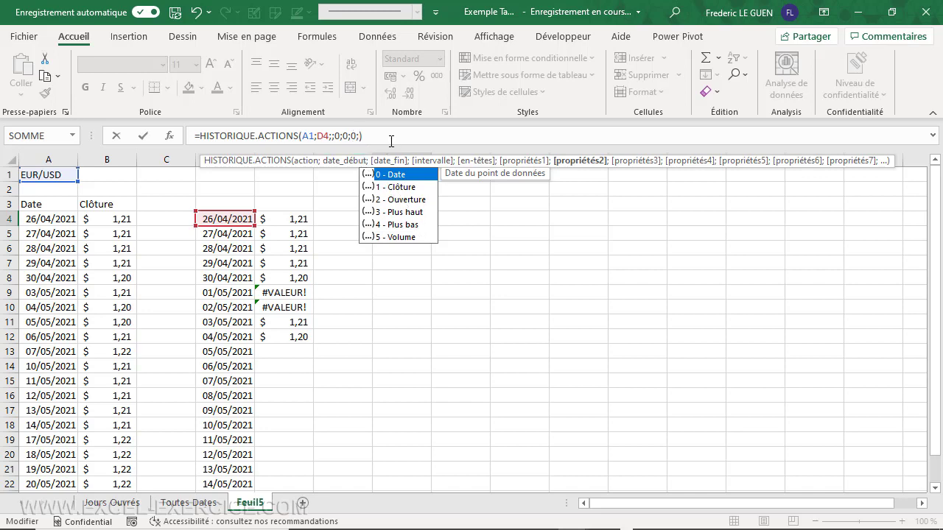
pyautogui.write('1')
pyautogui.press('Return')
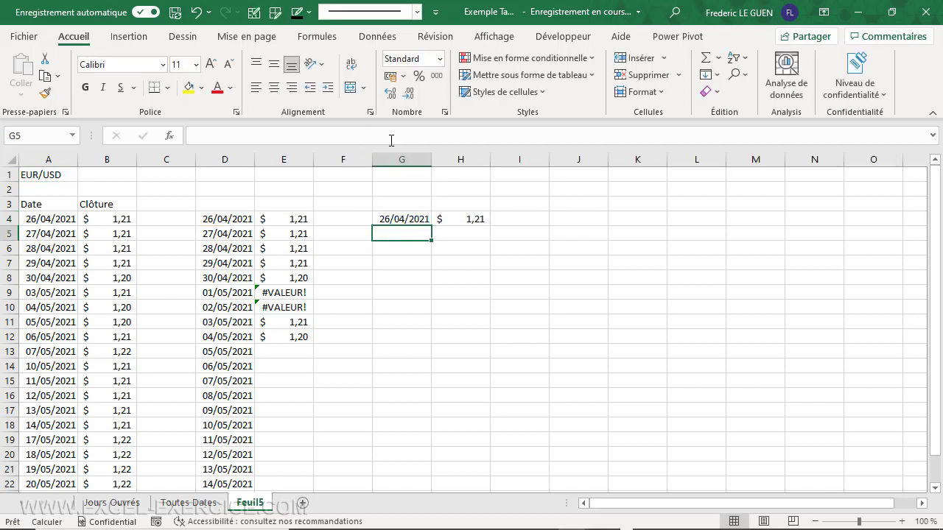
pyautogui.click(406, 218)
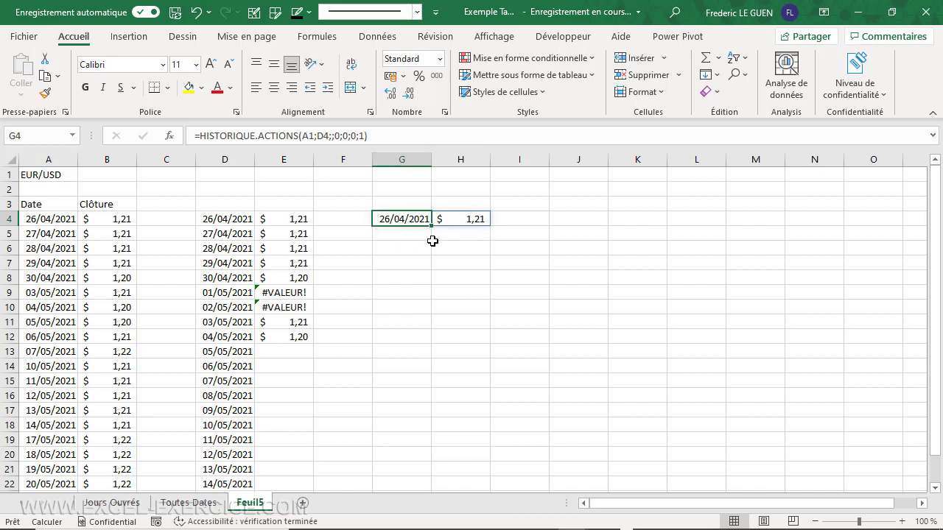
pyautogui.click(200, 135)
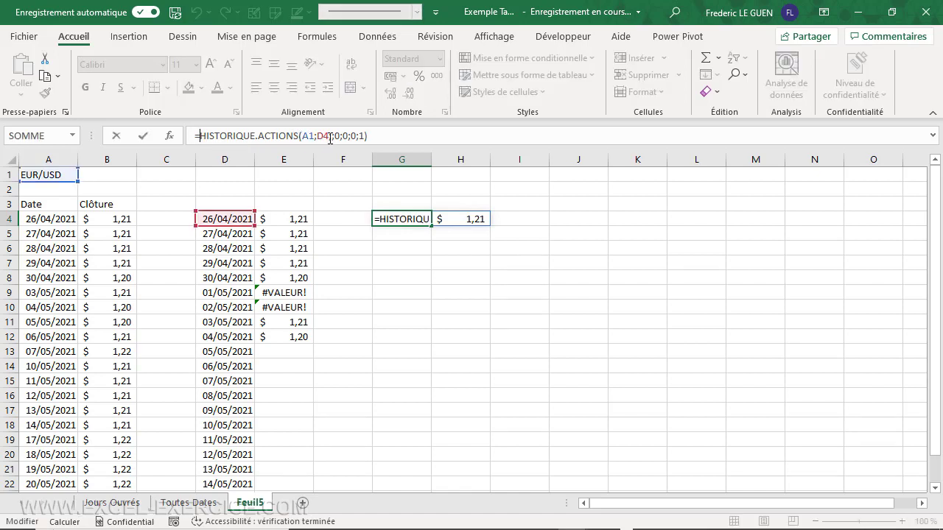
pyautogui.write('@')
pyautogui.press('Return')
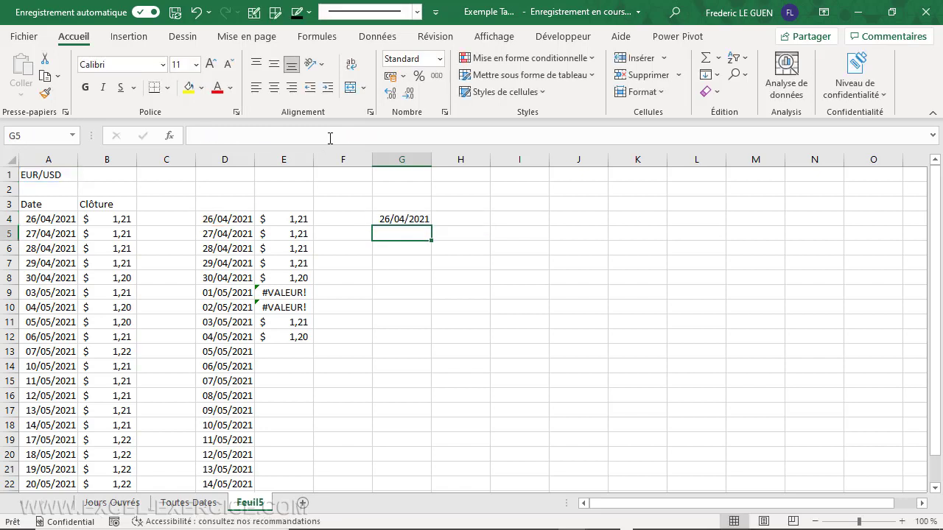
pyautogui.click(381, 218)
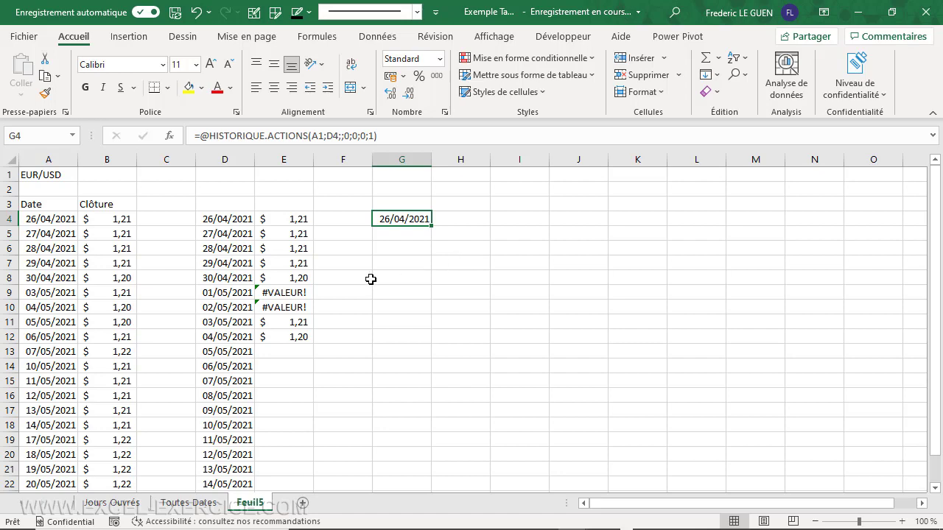
# Create a workbook-level name ESTDATE.QUOT and begin its reference as =LAMBDA(devise;date_test; in place of the cell reference
pyautogui.click(318, 38)
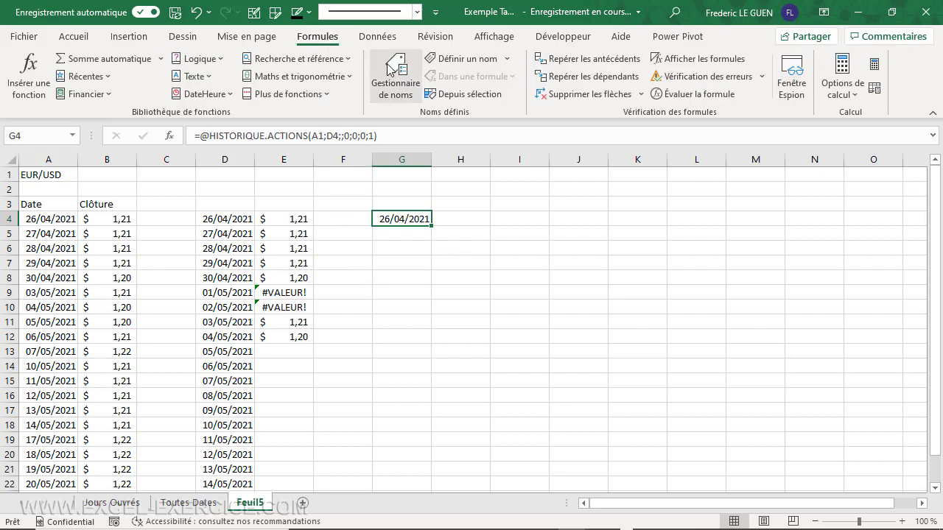
pyautogui.click(390, 70)
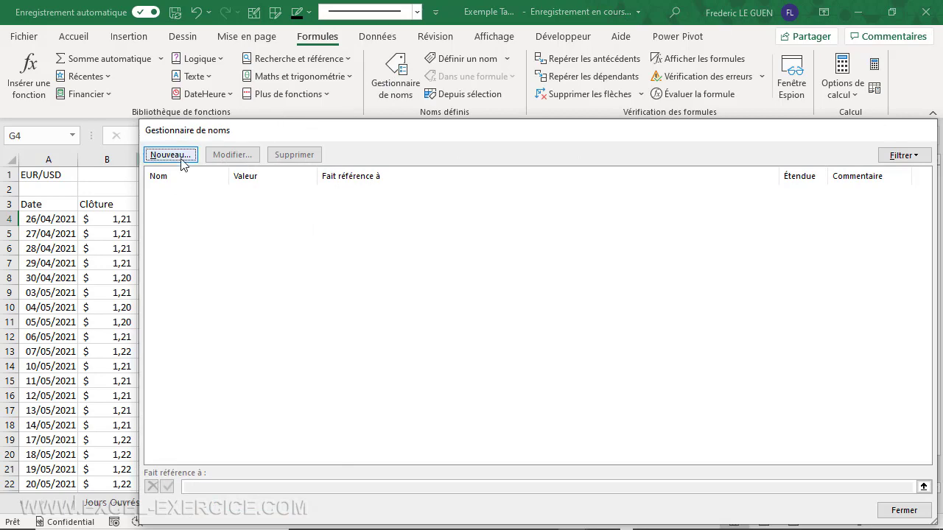
pyautogui.click(172, 155)
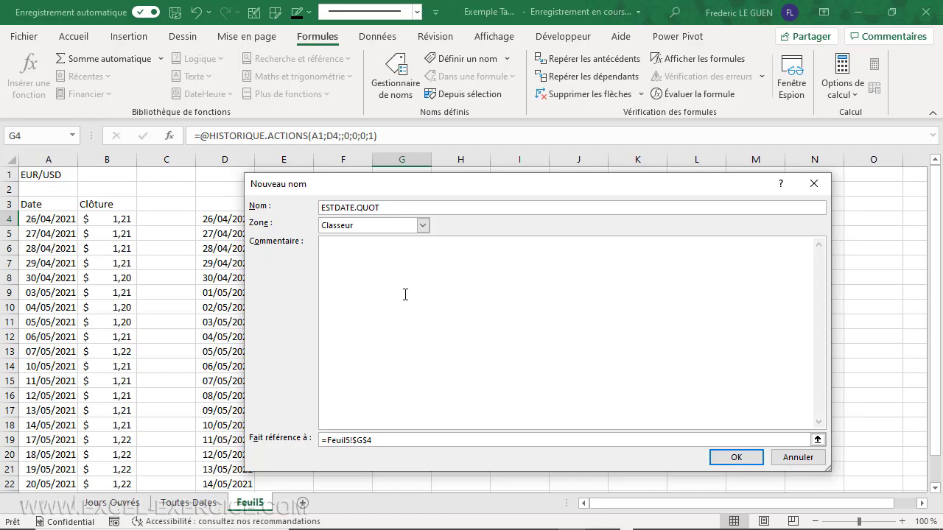
pyautogui.moveTo(387, 445); pyautogui.dragTo(331, 443)
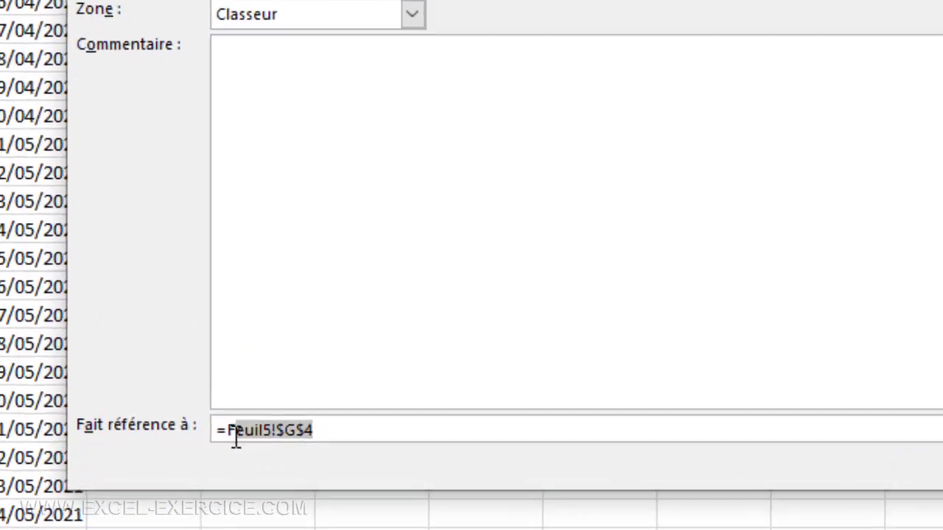
pyautogui.write('LA')
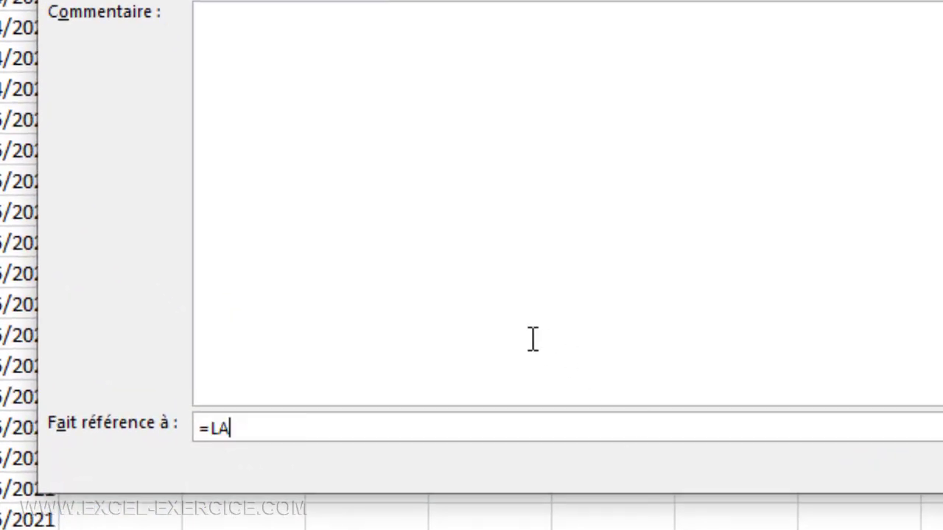
pyautogui.write('MBDA')
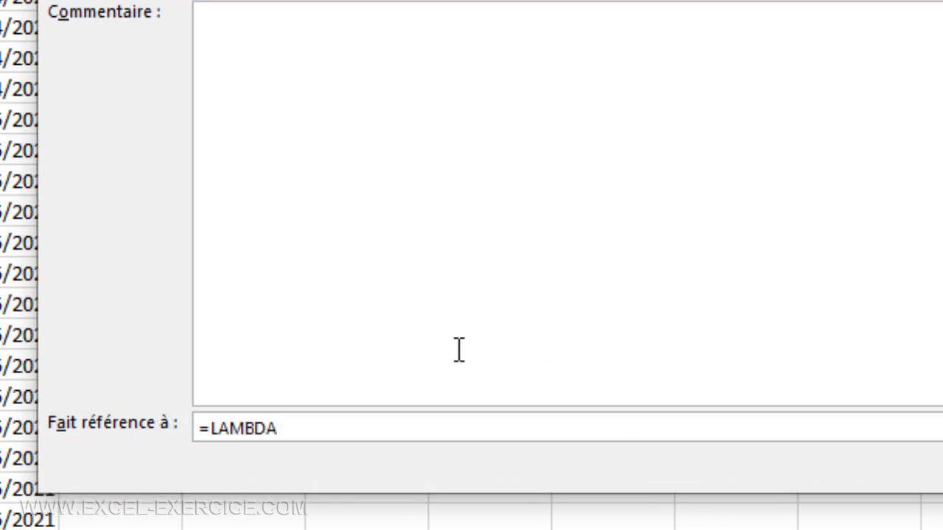
pyautogui.write('(devise')
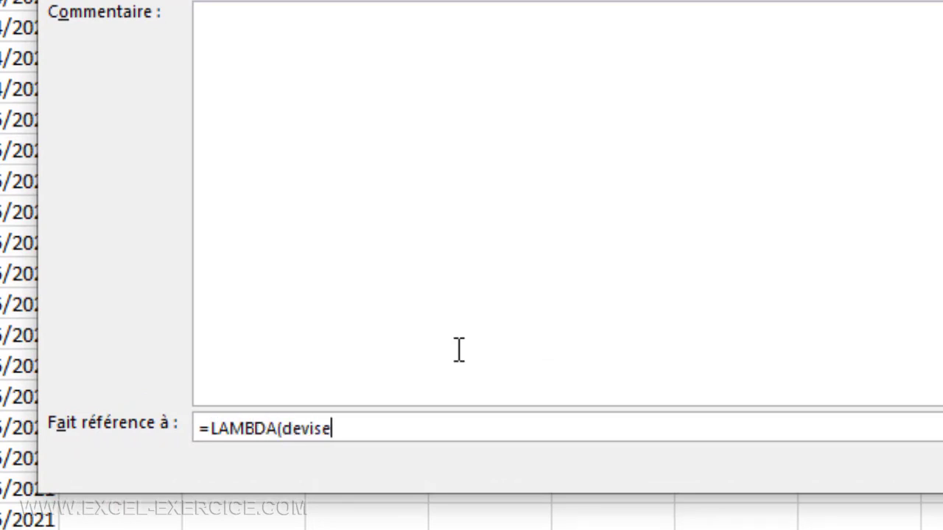
pyautogui.write(';date_test;')
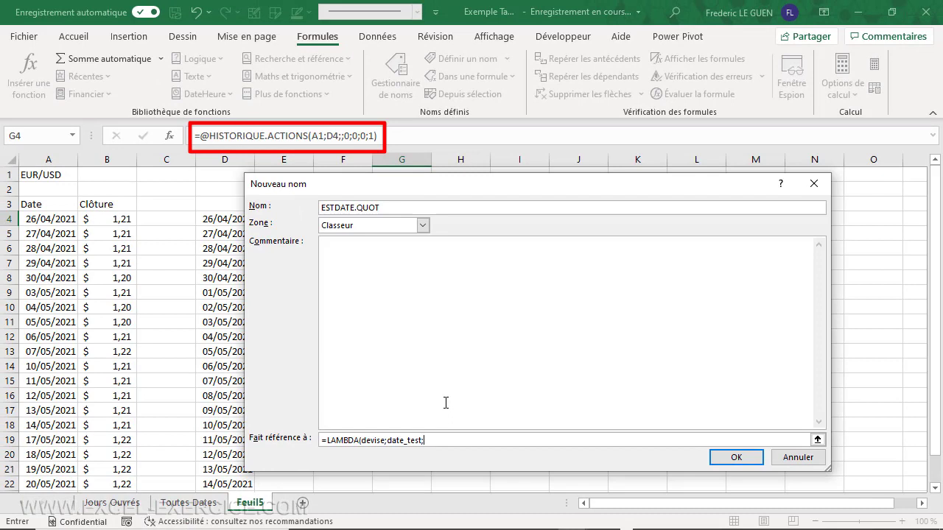
pyautogui.write('@HISTORIQUE.ACTIONS(')
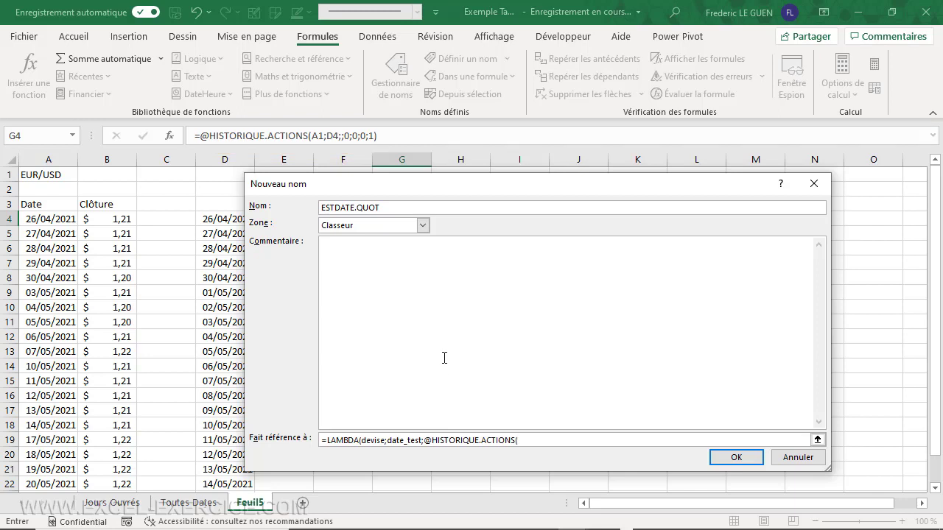
pyautogui.click(529, 439)
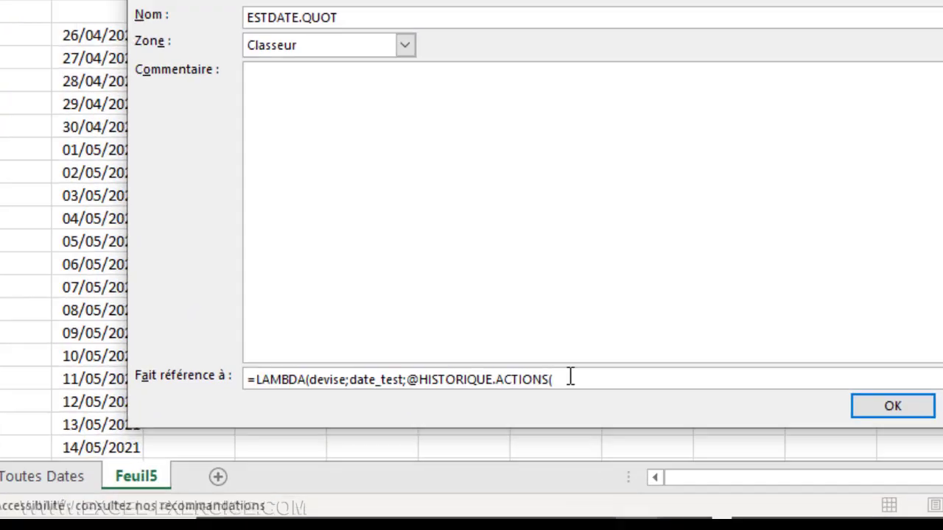
pyautogui.write('devise')
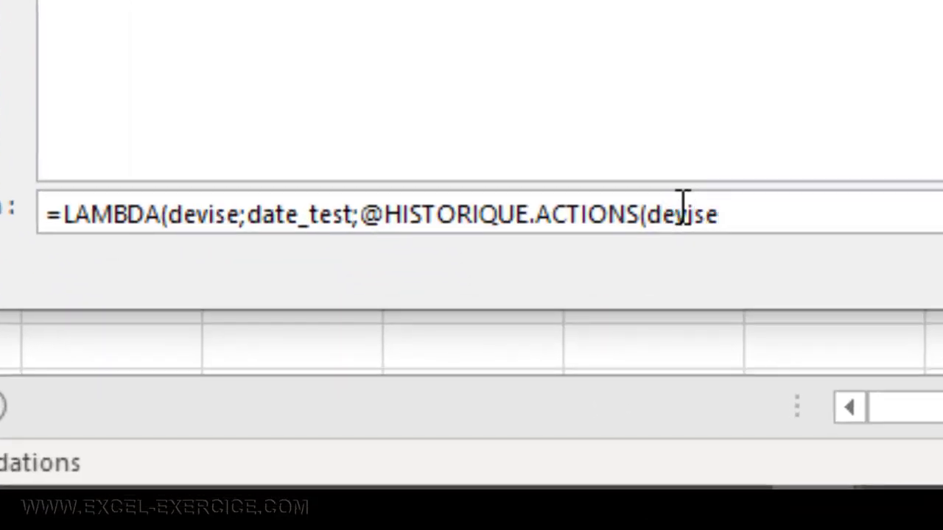
pyautogui.write(';date')
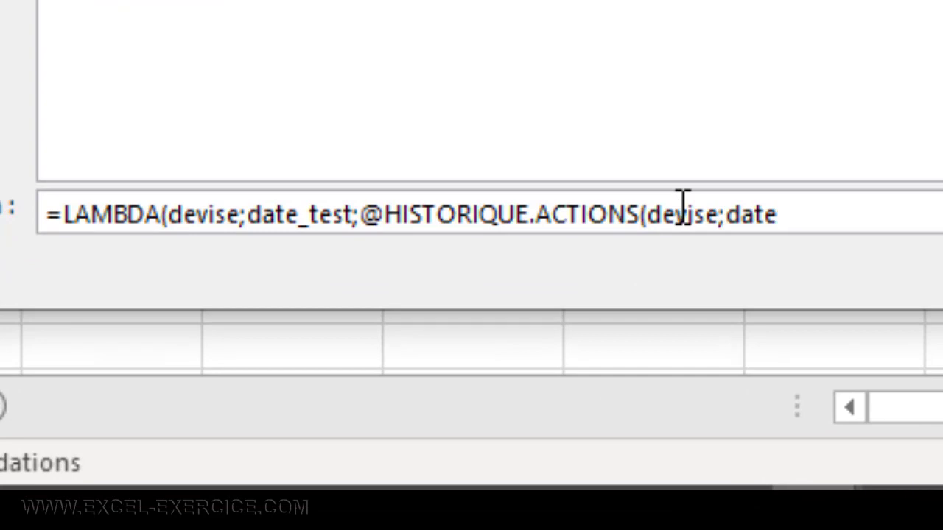
pyautogui.write('_test')
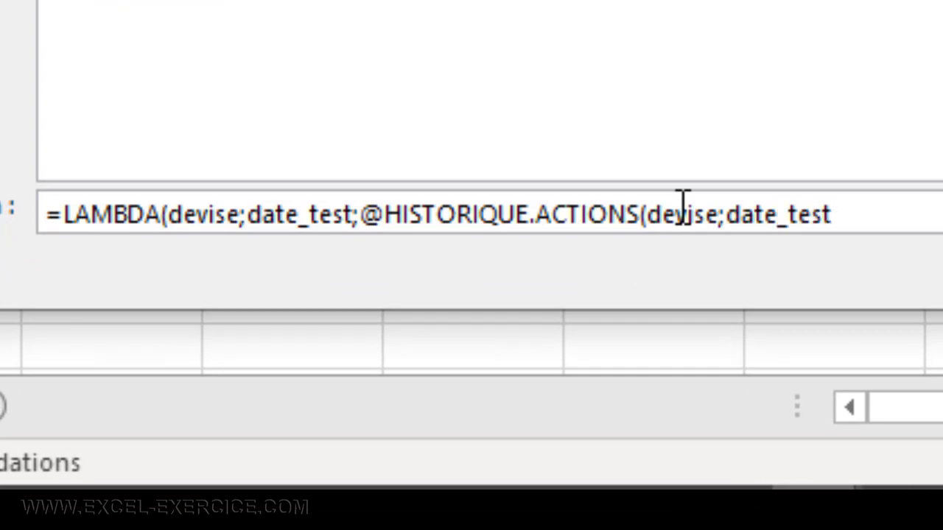
pyautogui.write(';;0;0;0;1)')
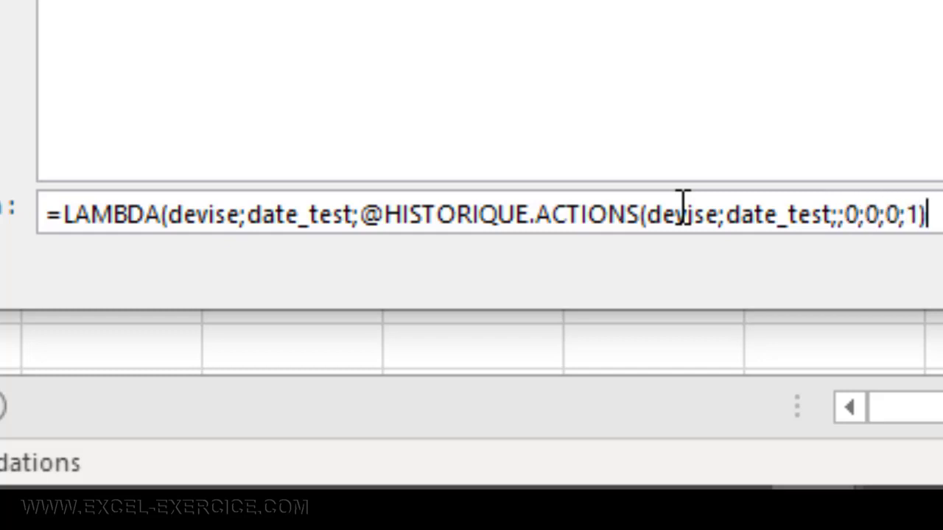
pyautogui.write(')')
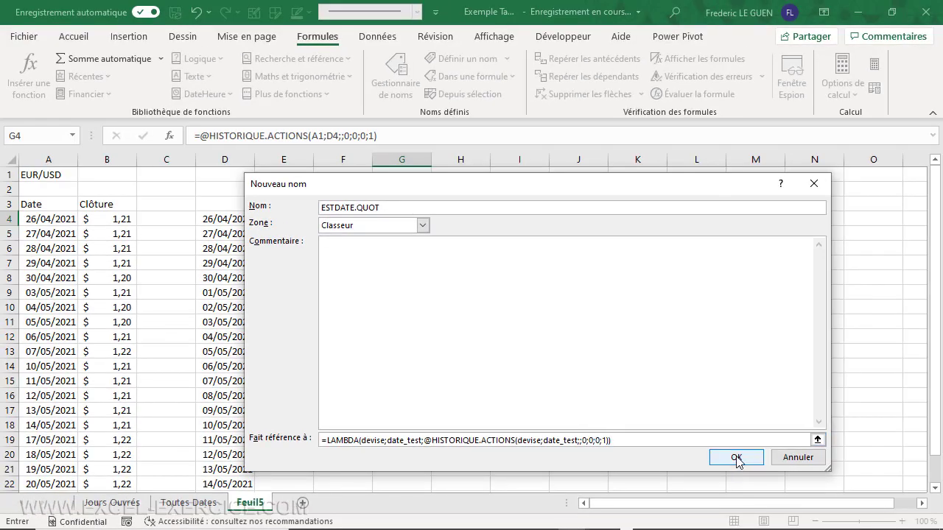
pyautogui.click(736, 458)
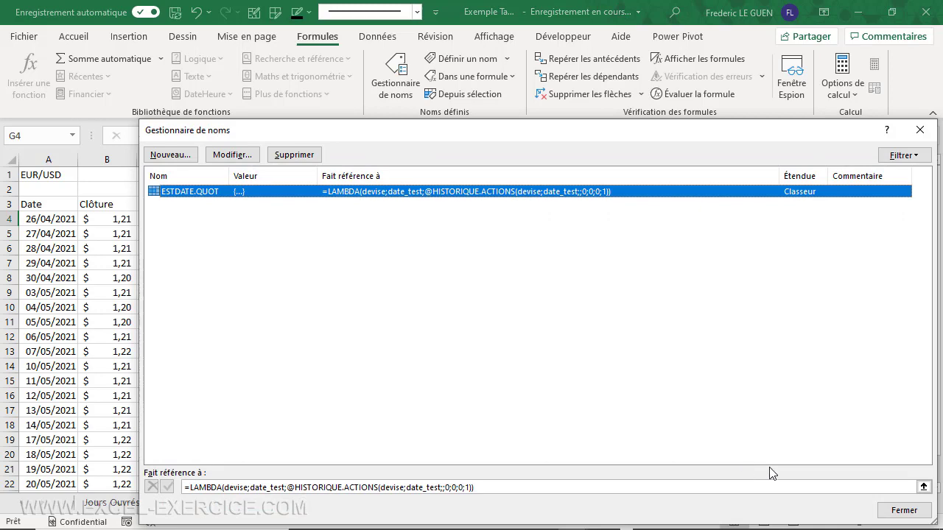
# Close the name manager and enter the formula =ESTDATE.QUOT(A1;D4) in cell H4
pyautogui.click(904, 510)
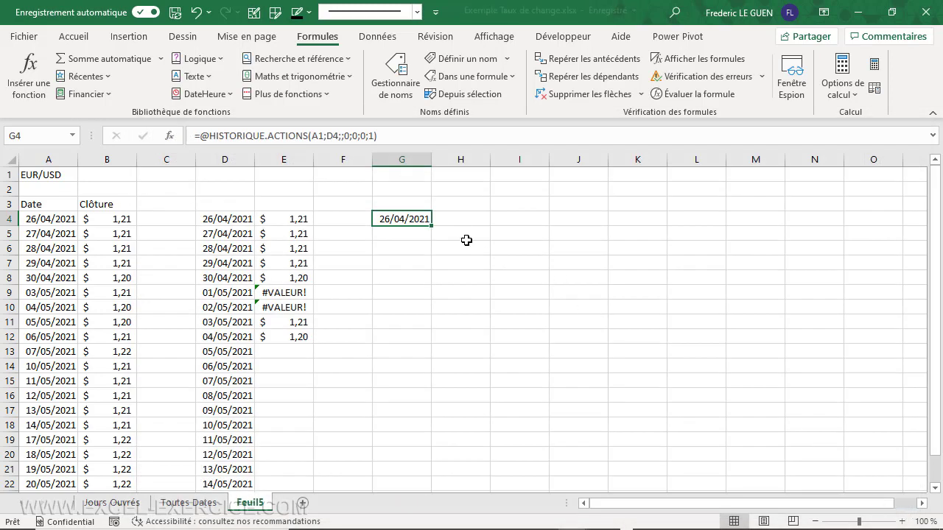
pyautogui.click(461, 218)
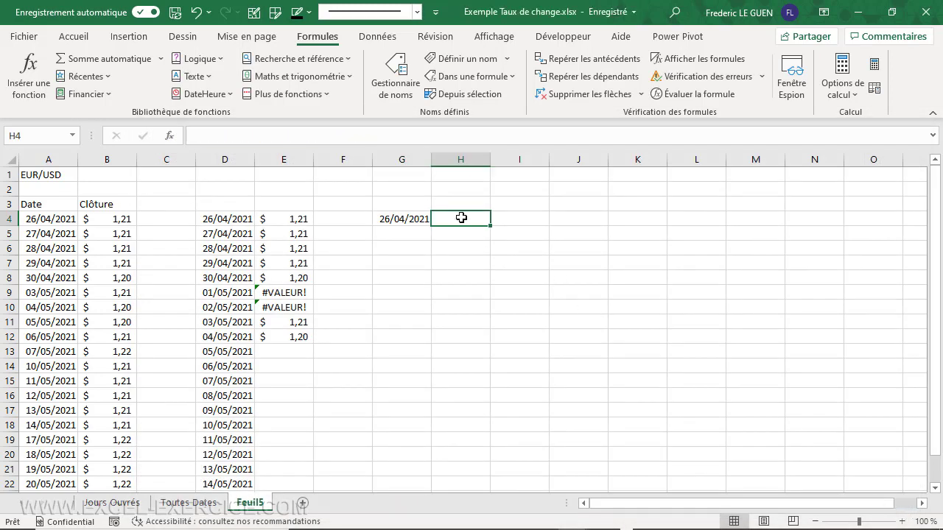
pyautogui.write('=es')
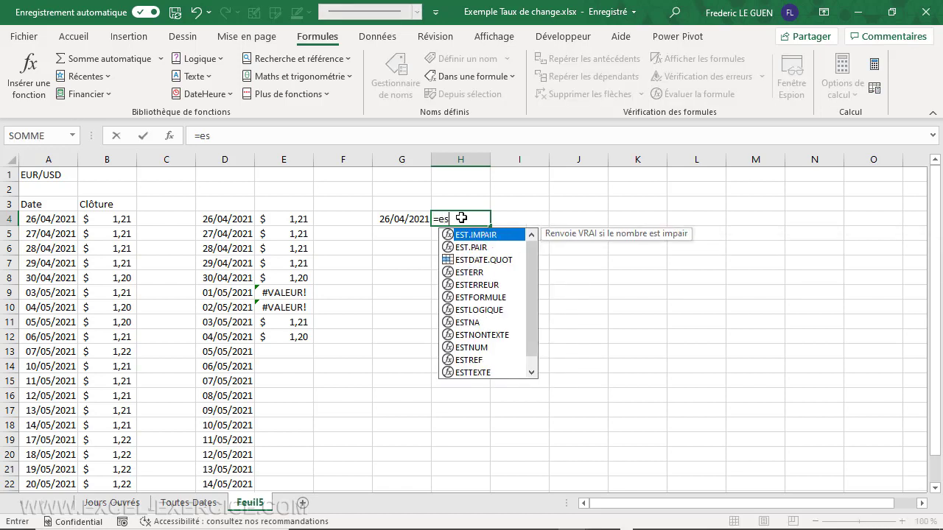
pyautogui.press('Down')
pyautogui.press('Down')
pyautogui.press('Tab')
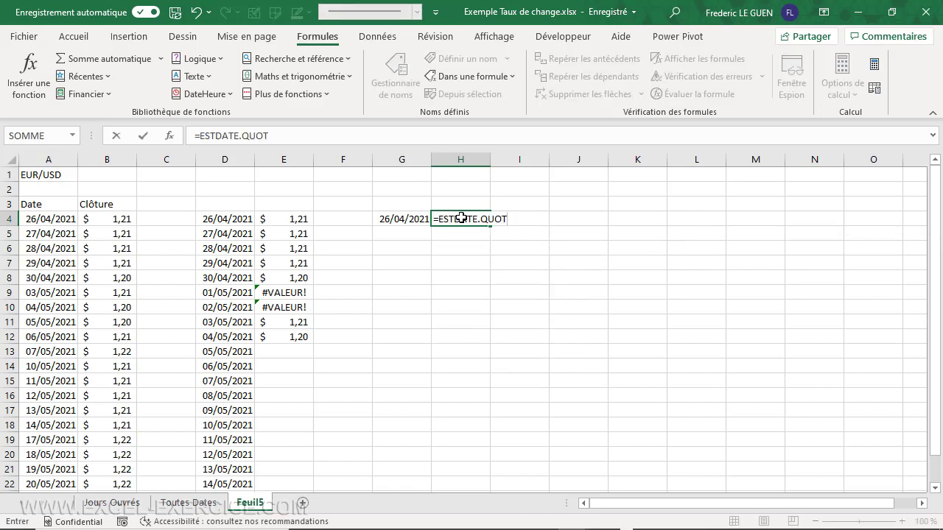
pyautogui.click(54, 177)
pyautogui.write(';')
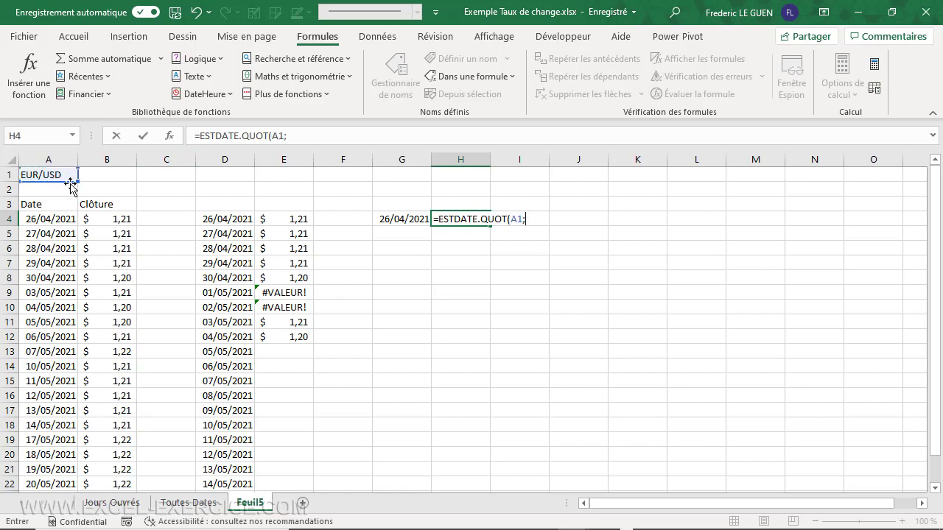
pyautogui.click(210, 219)
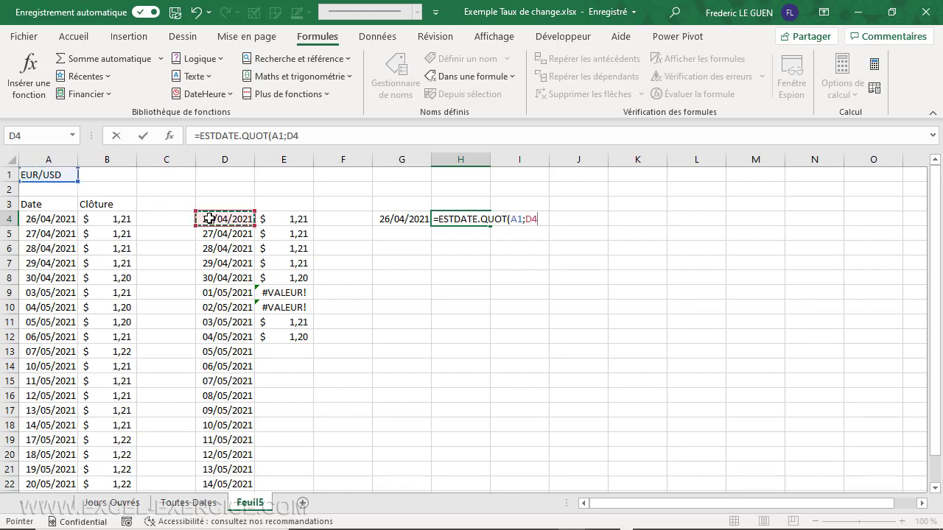
pyautogui.press('Return')
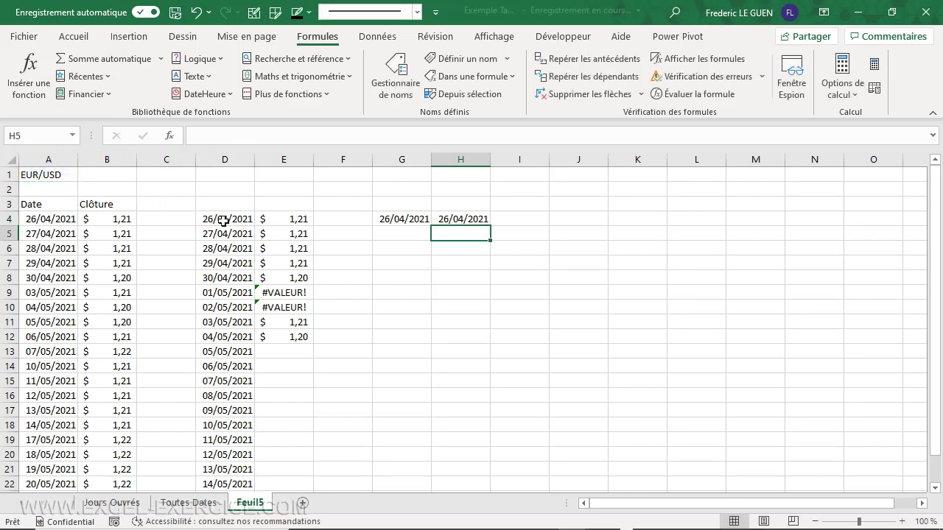
# Make the A1 reference absolute in H4, giving =ESTDATE.QUOT($A$1;D4), and fill the formula down to H12
pyautogui.click(453, 218)
pyautogui.click(276, 136)
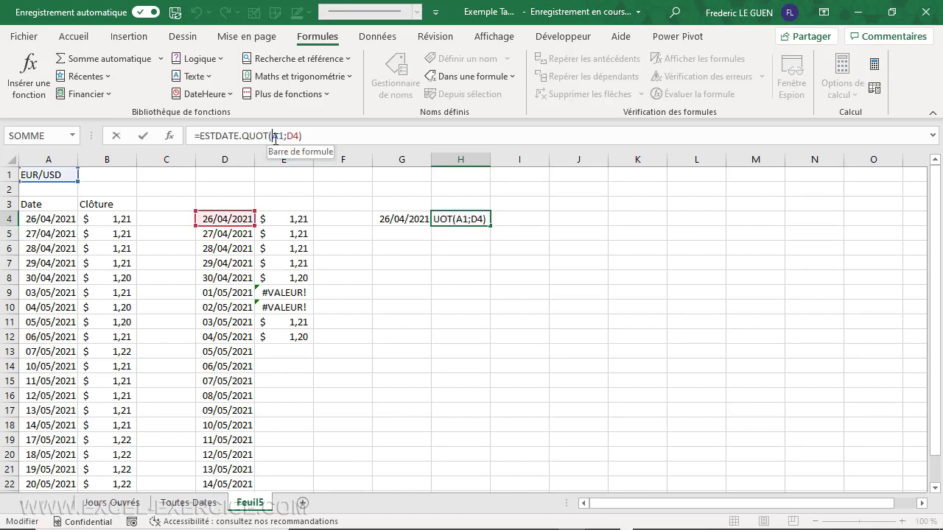
pyautogui.press('F4')
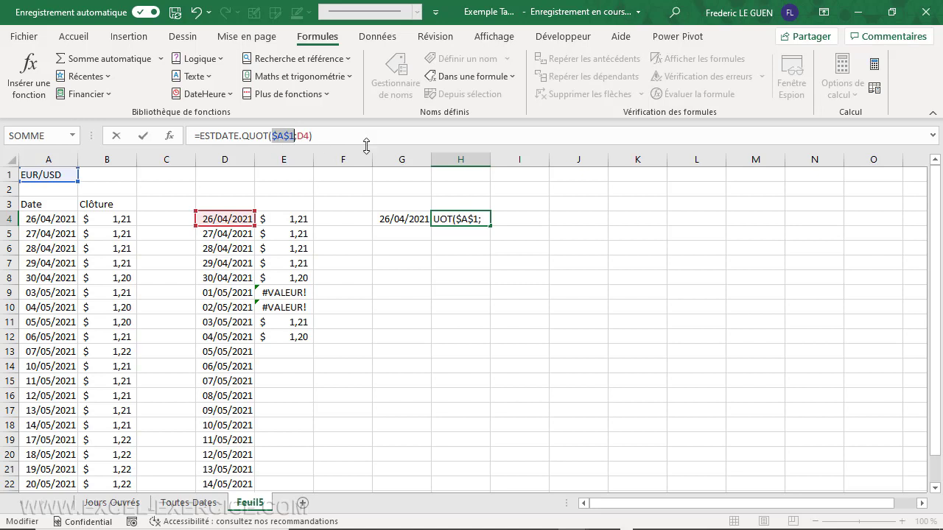
pyautogui.press('Return')
pyautogui.click(456, 219)
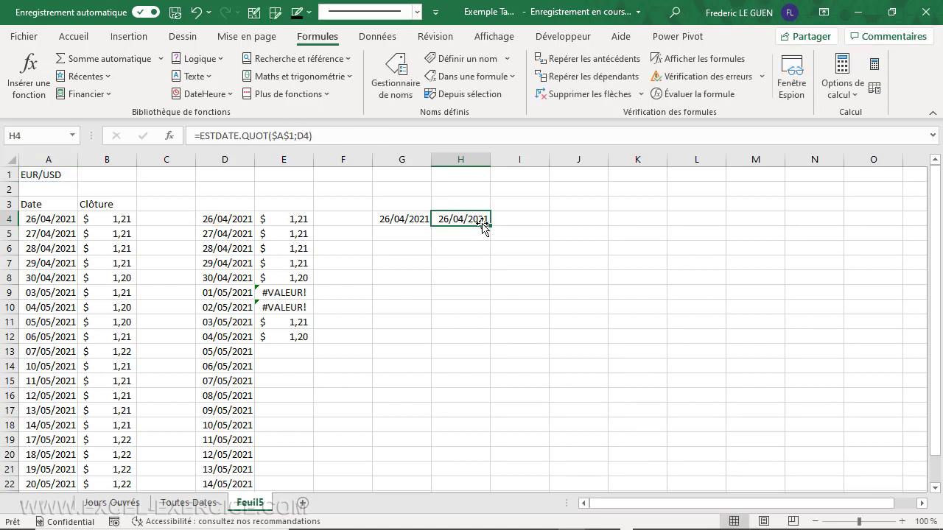
pyautogui.moveTo(490, 224); pyautogui.dragTo(479, 349)
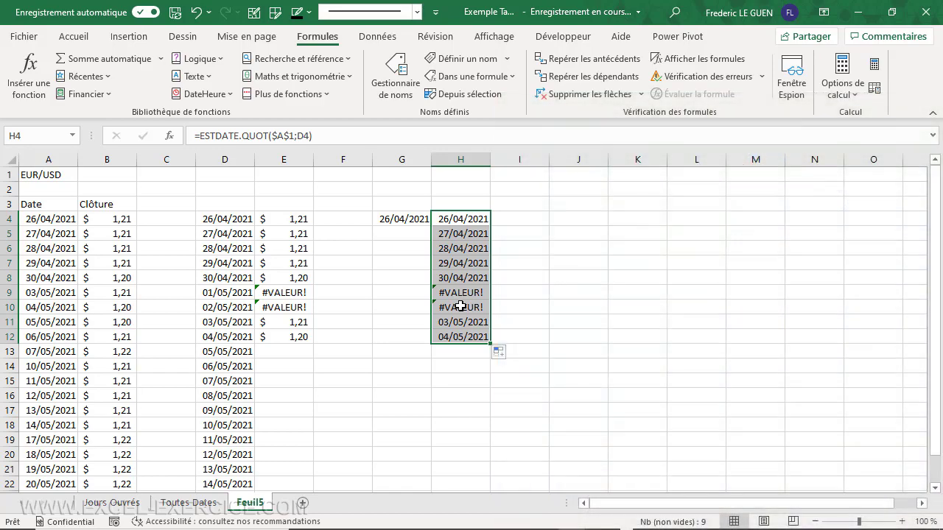
# Wrap the HISTORIQUE.ACTIONS call in ESTERREUR( ) within the ESTDATE.QUOT name definition, save it and close the name manager
pyautogui.click(469, 220)
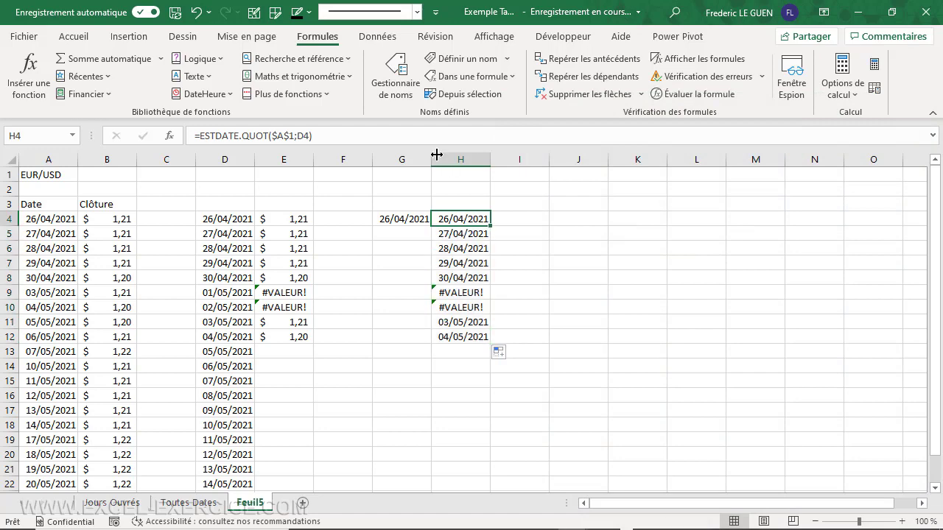
pyautogui.click(389, 87)
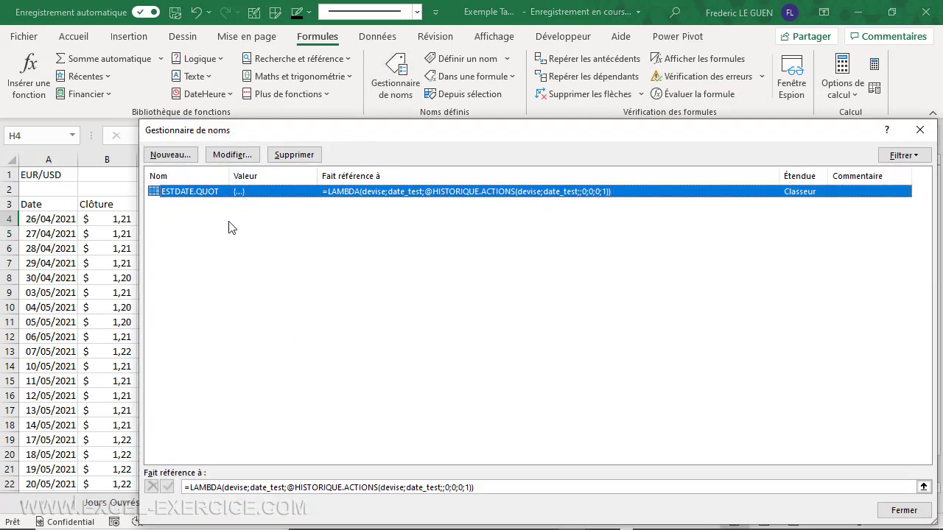
pyautogui.click(279, 487)
pyautogui.click(289, 488)
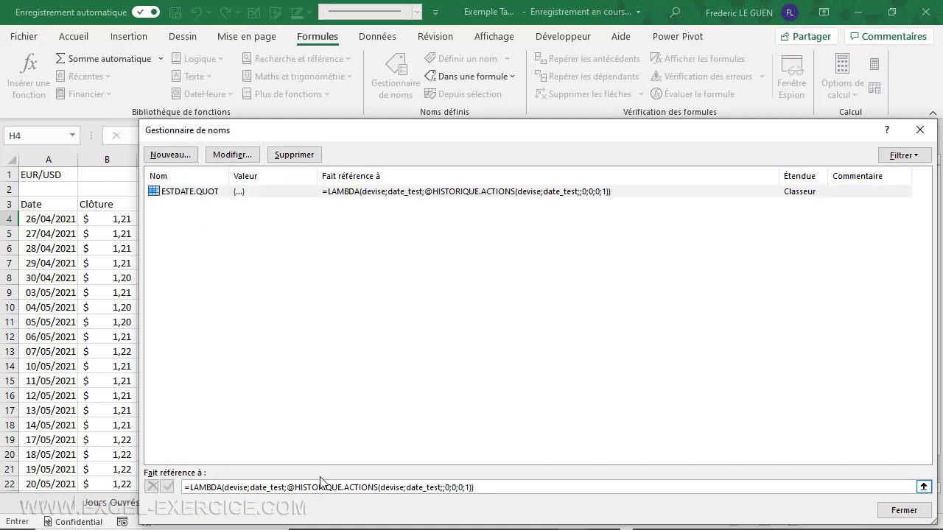
pyautogui.write('ESTERREU')
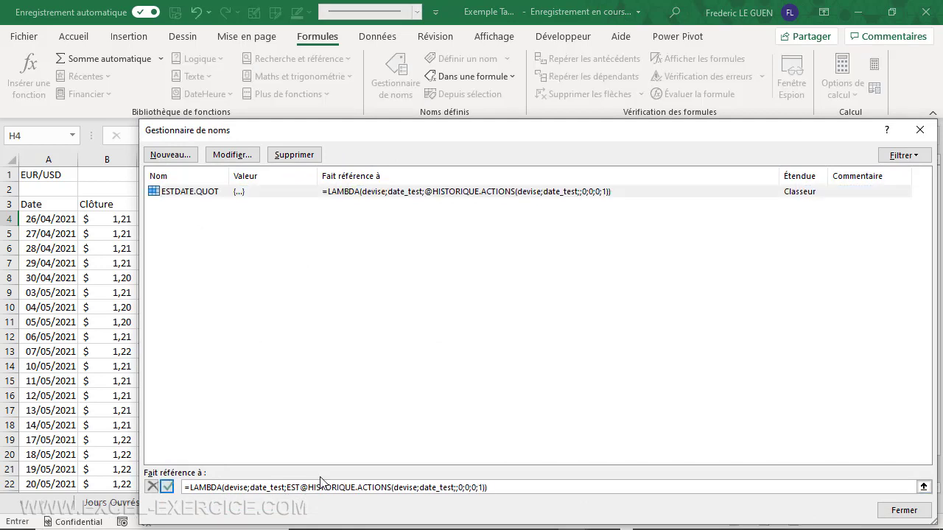
pyautogui.write('R(')
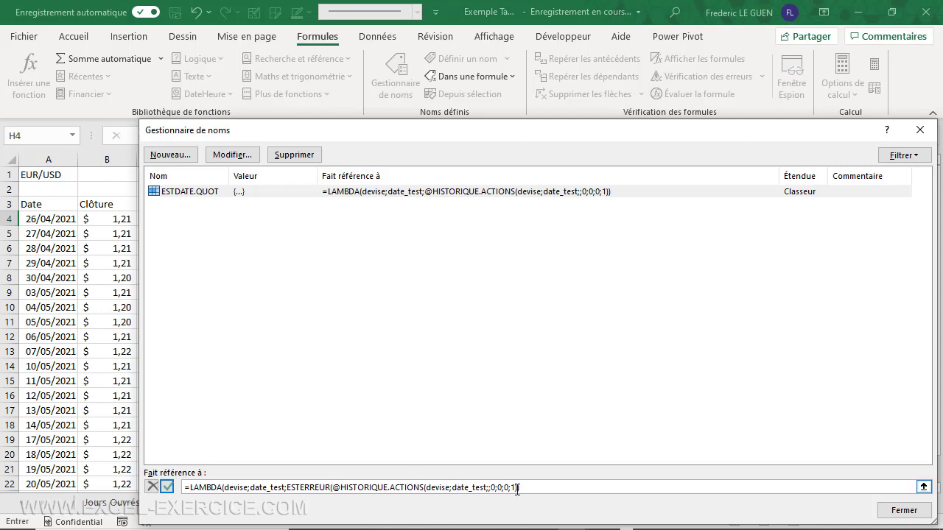
pyautogui.write(')')
pyautogui.press('Return')
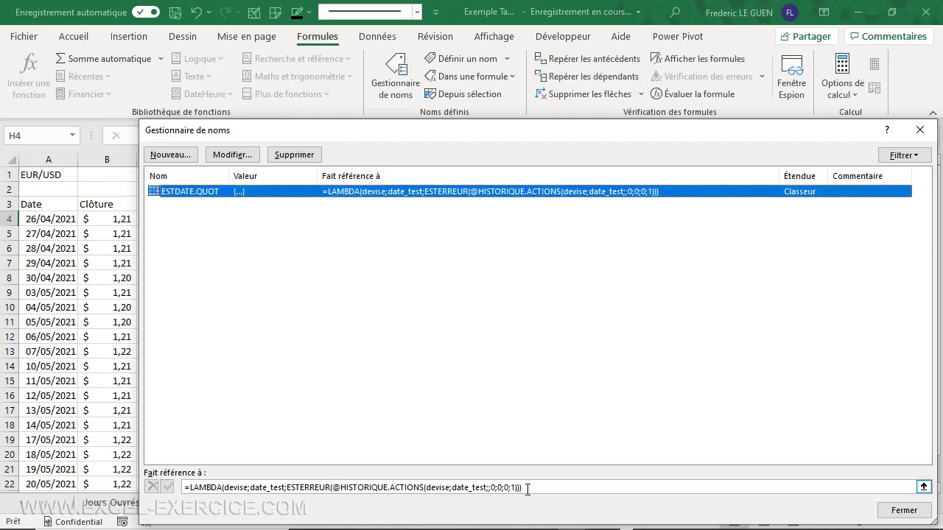
pyautogui.click(906, 511)
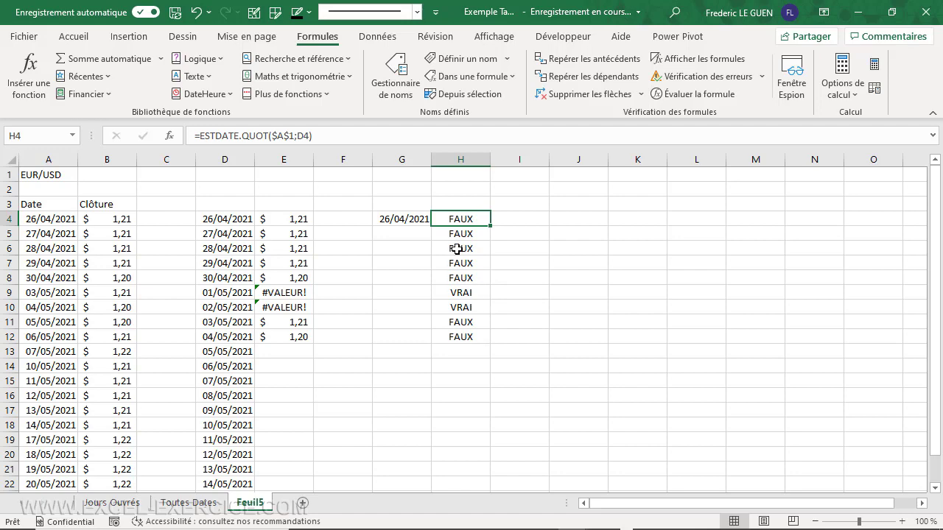
# Wrap the ESTERREUR test in NON( ) within the ESTDATE.QUOT name definition and save the change
pyautogui.click(398, 83)
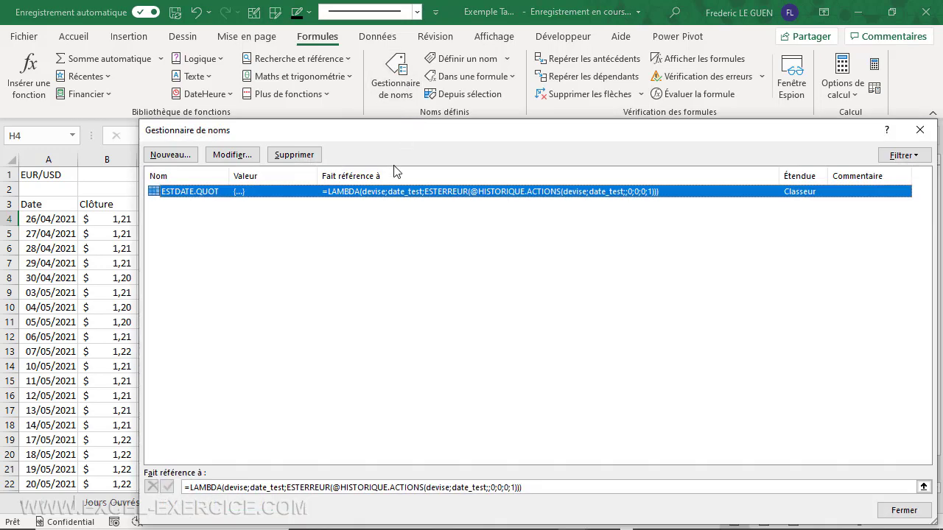
pyautogui.click(288, 488)
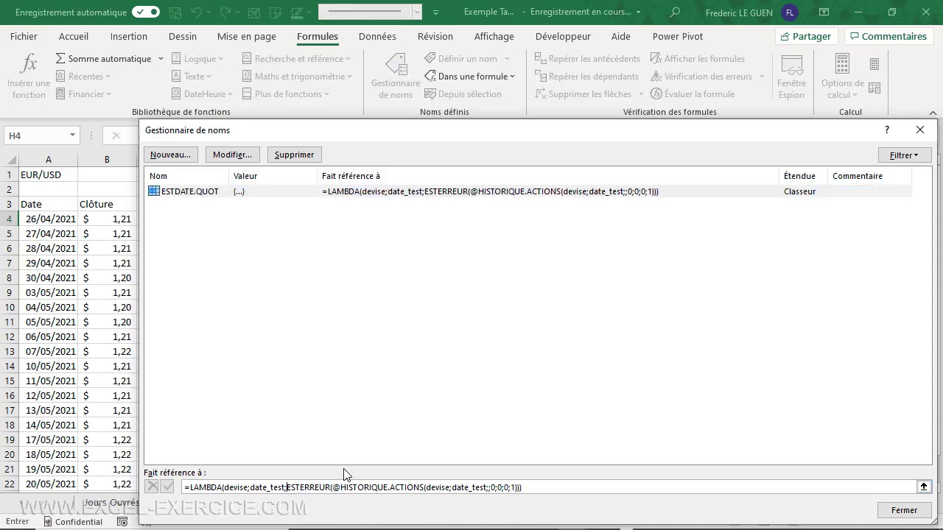
pyautogui.write('NON(')
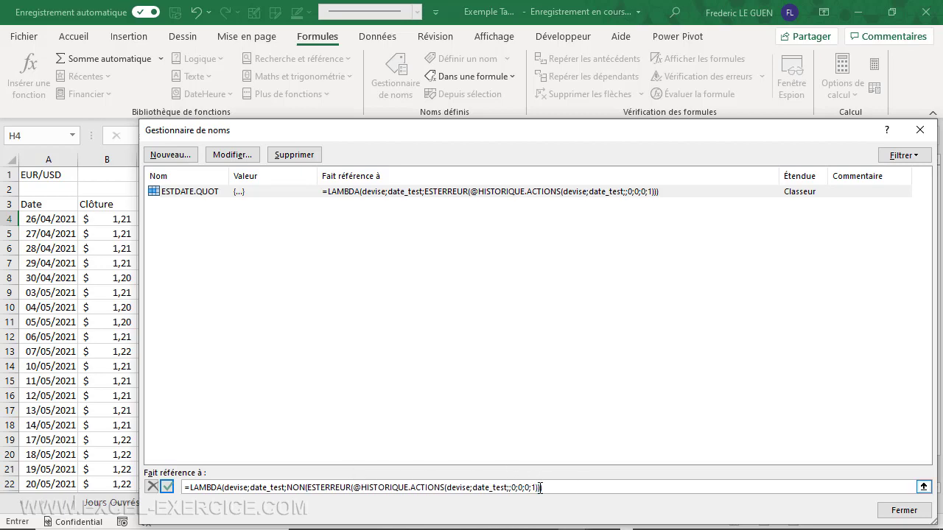
pyautogui.click(538, 488)
pyautogui.write(')')
pyautogui.press('Return')
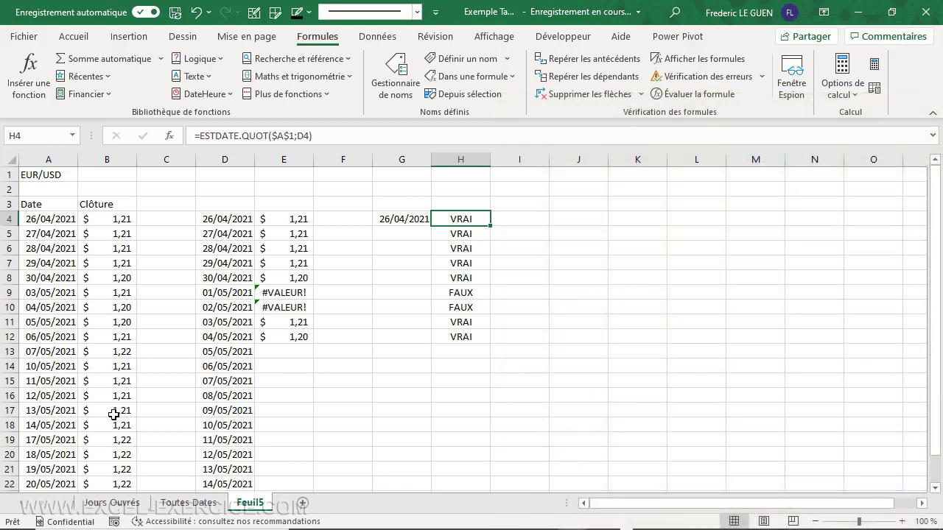
# Create a workbook-level name LASTDATE.QUOT and begin its reference as =LAMBDA(devise;MaDate in place of the cell reference
pyautogui.click(520, 217)
pyautogui.click(403, 87)
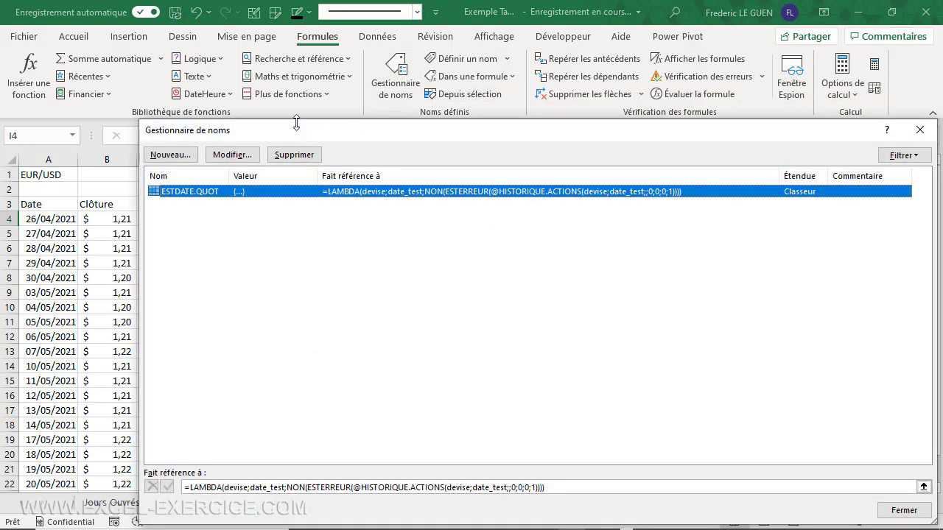
pyautogui.click(182, 157)
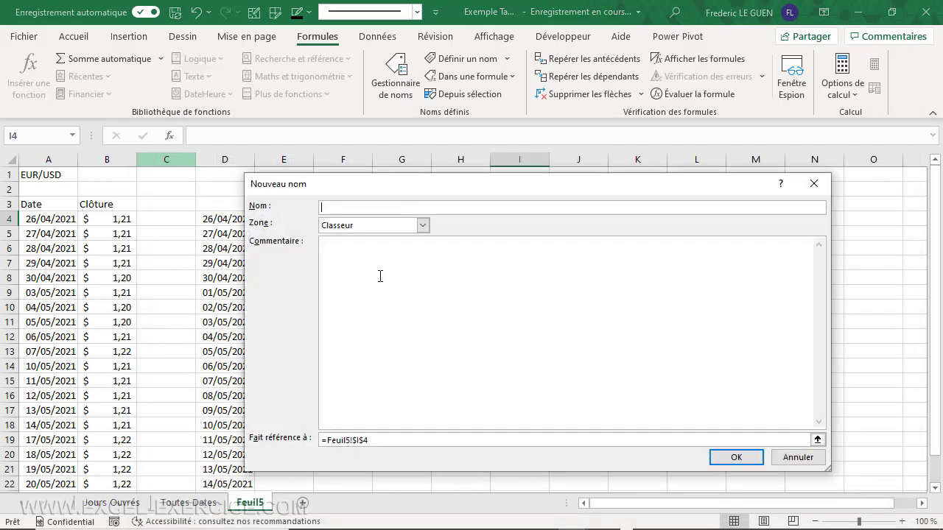
pyautogui.write('LASTDATE.QUOT')
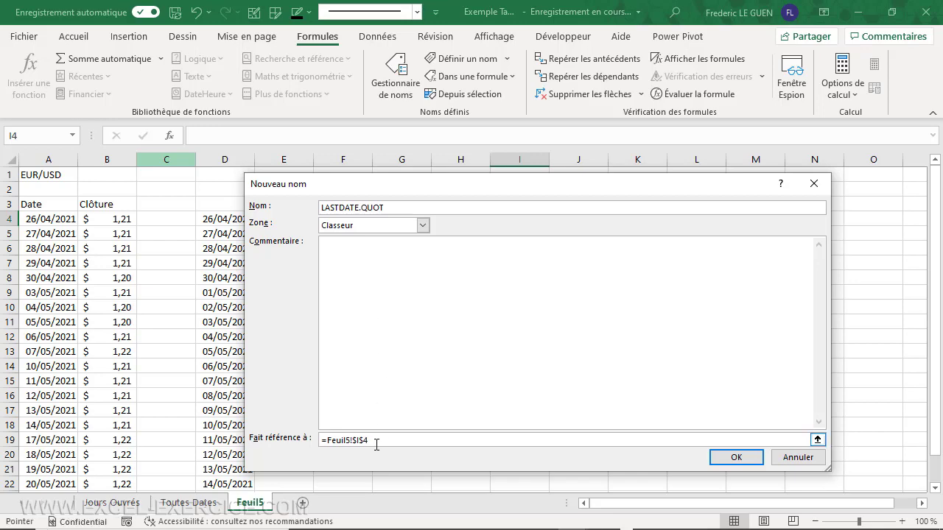
pyautogui.moveTo(373, 440); pyautogui.dragTo(327, 441)
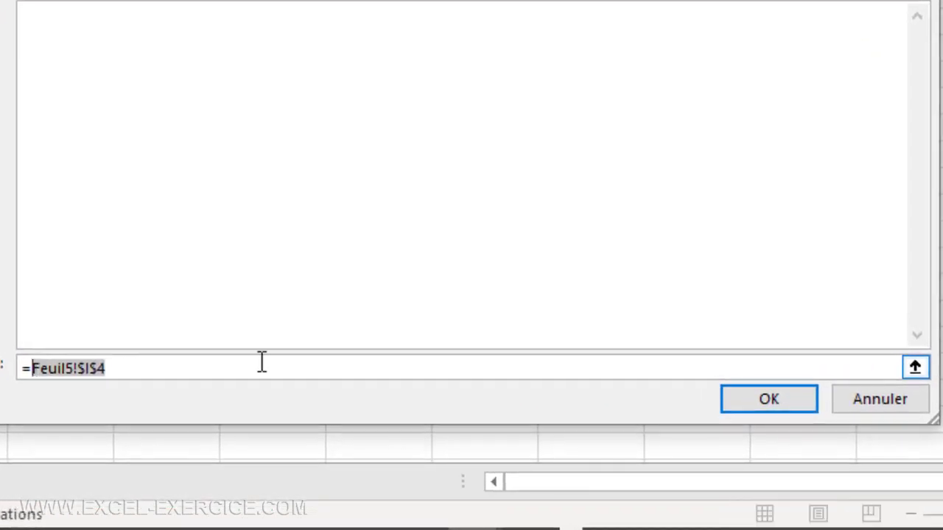
pyautogui.write('LA')
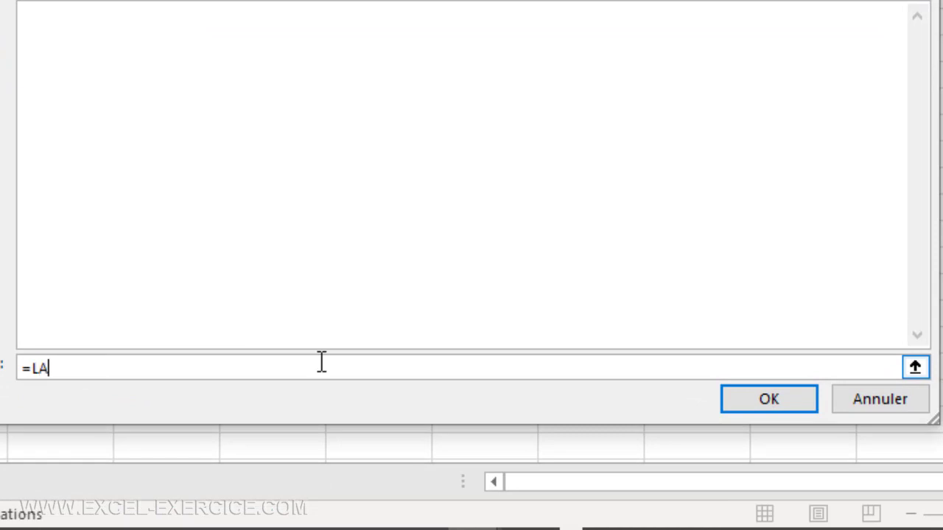
pyautogui.write('MBDA(devise')
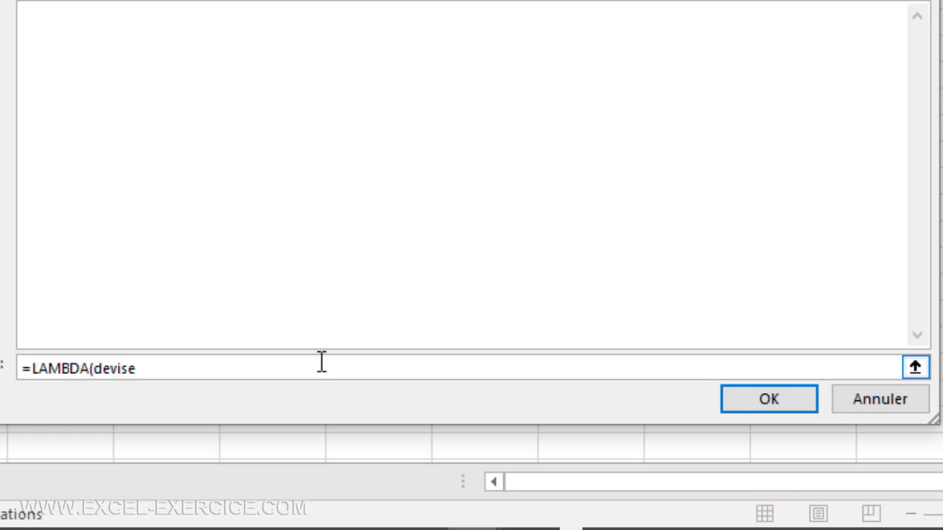
pyautogui.write(';MaDate')
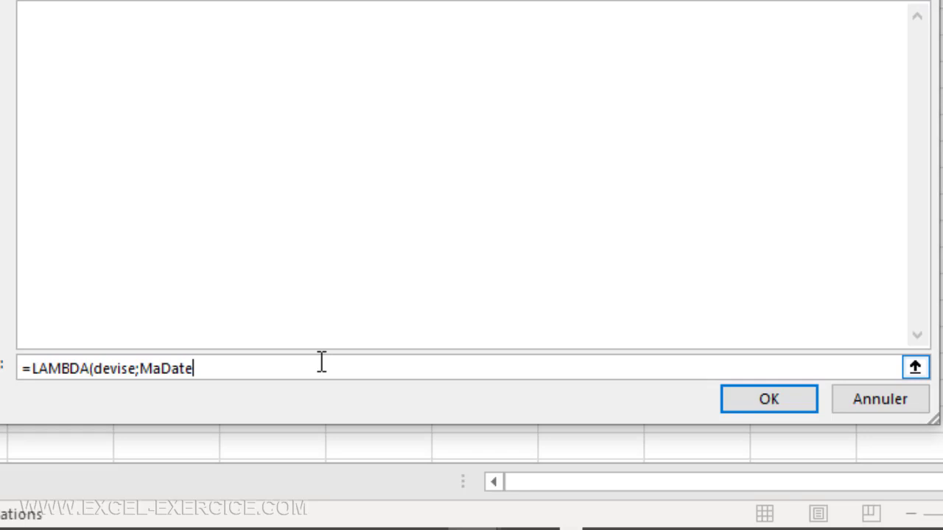
# Continue the LASTDATE.QUOT definition with ;SI(ESTDATE.QUOT(devise;MaDate);MaDate as the test and its true result
pyautogui.write(';SI(')
pyautogui.write('ESTDATE')
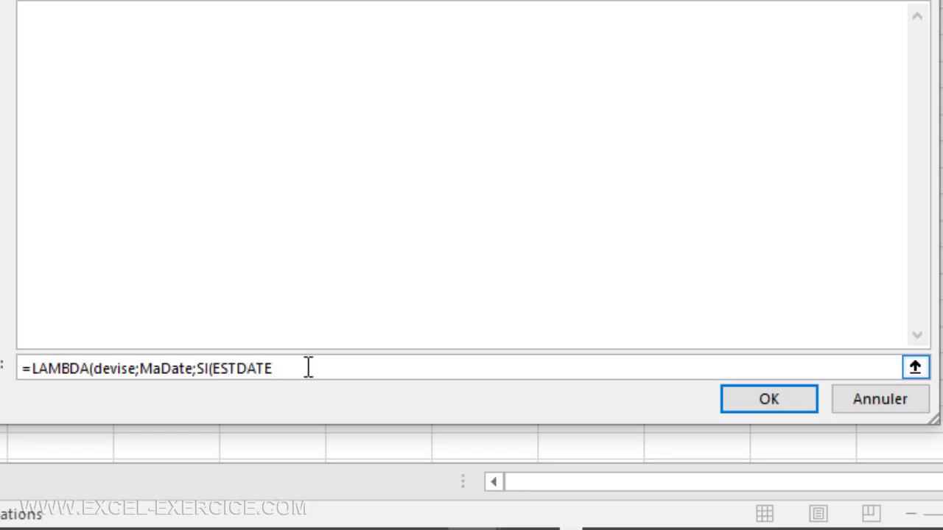
pyautogui.write('.QUOT(devise;')
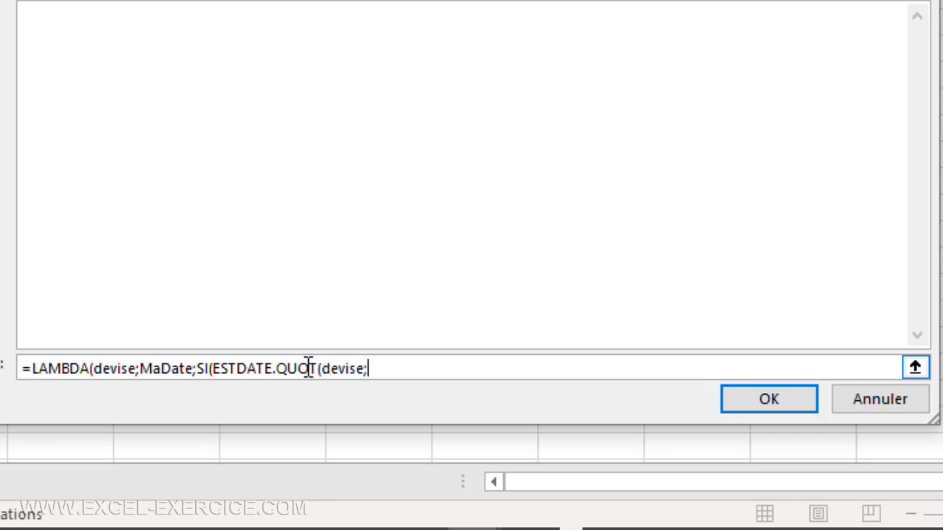
pyautogui.write('MaDate)')
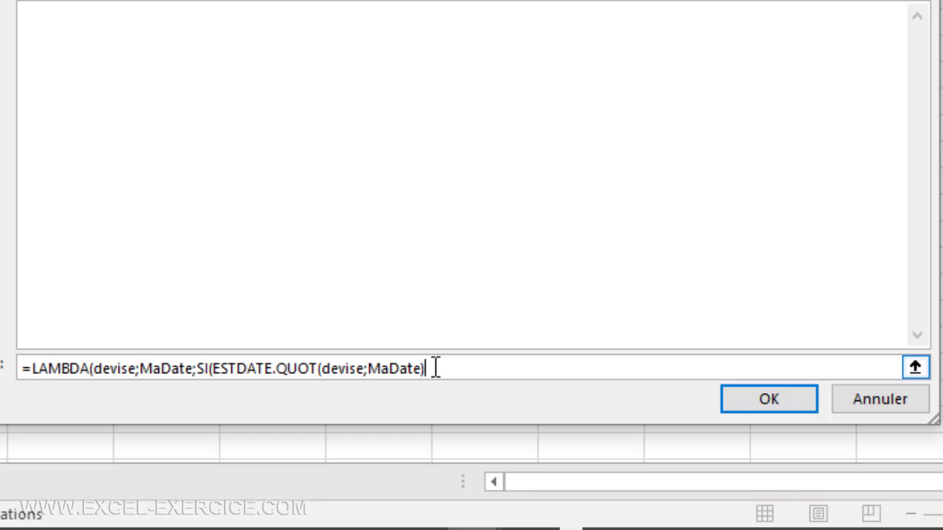
pyautogui.write(';MaDate')
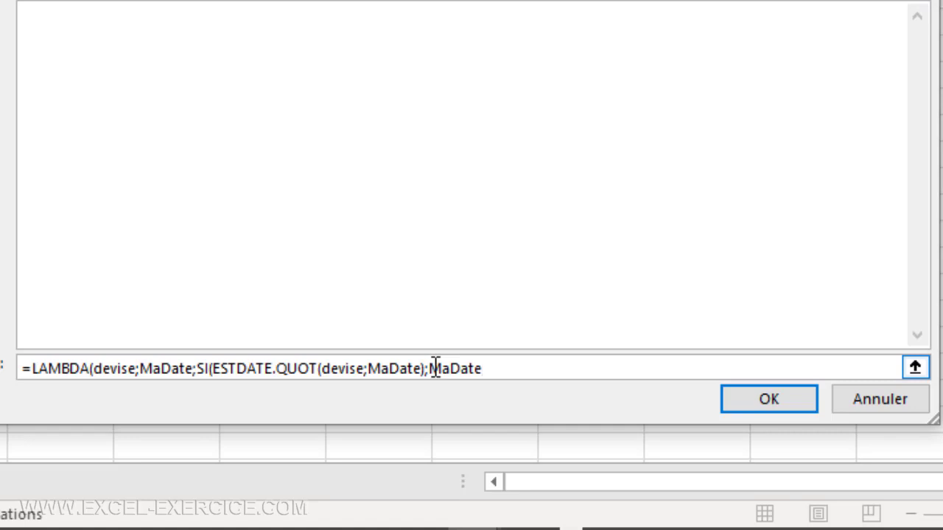
# Complete the definition with the recursive call ;LASTDATE.QUOT(devise;MaDate-1))), save the name and close the name manager
pyautogui.write(';LASTDATE')
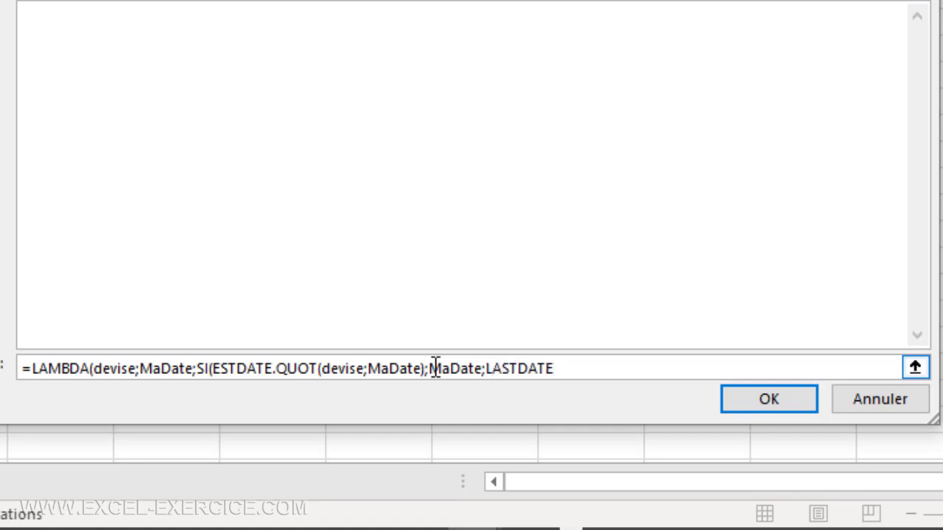
pyautogui.write('.QUOT(devise')
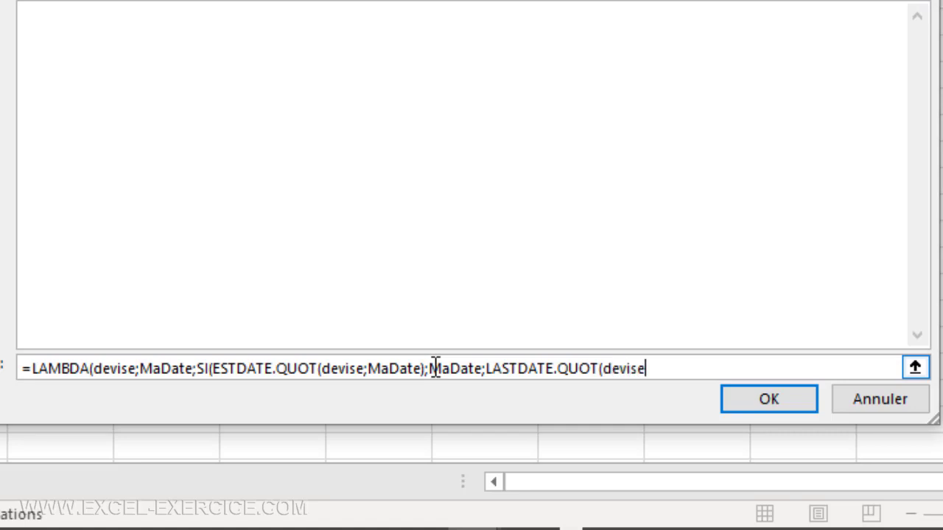
pyautogui.write(';MaDate')
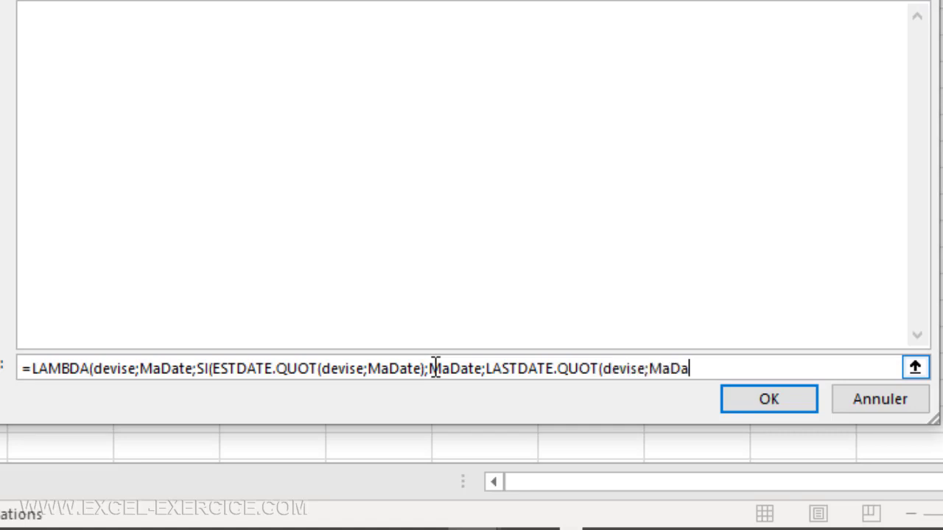
pyautogui.write('-1)))')
pyautogui.click(755, 401)
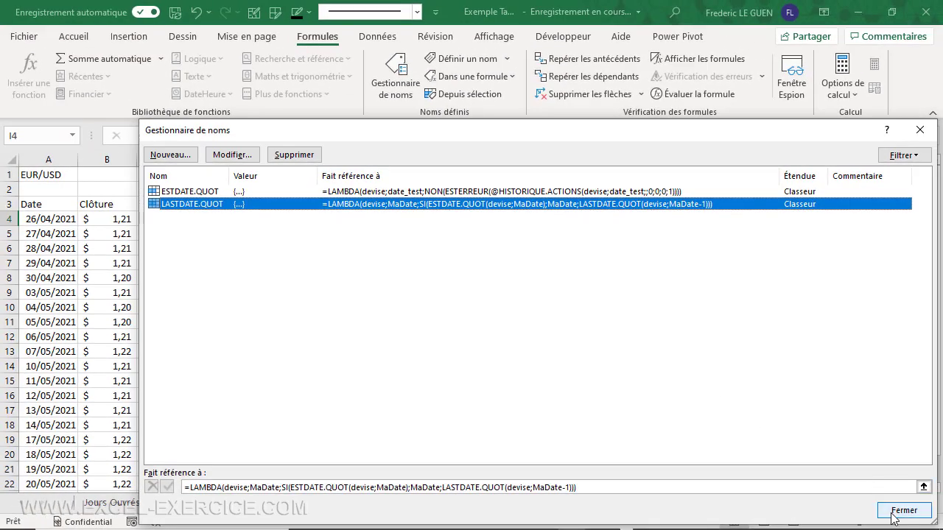
pyautogui.click(893, 514)
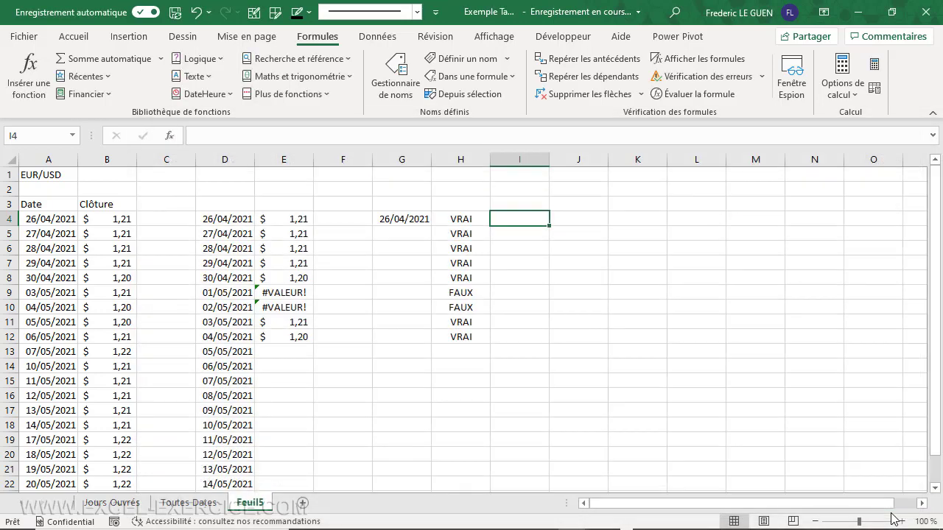
# Enter =LASTDATE.QUOT($A$1;D4) in cell I4
pyautogui.write('=LAS')
pyautogui.press('Tab')
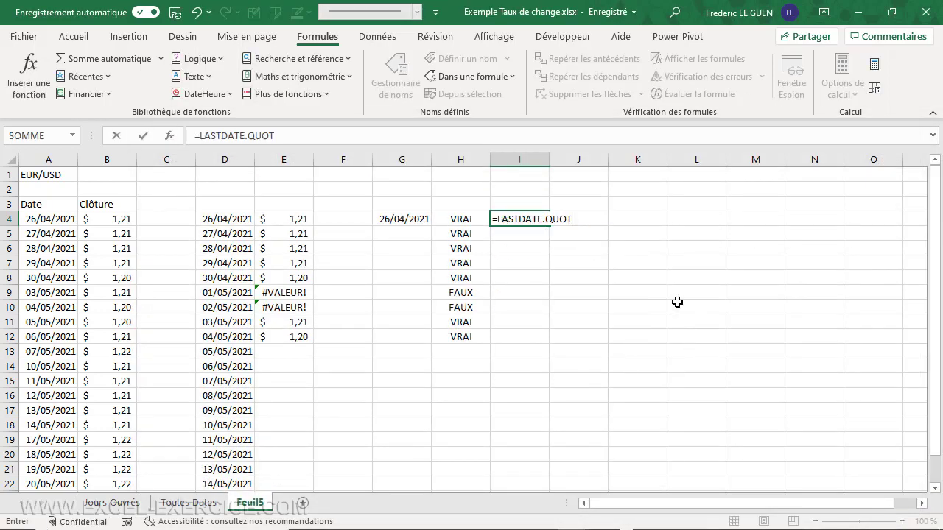
pyautogui.click(66, 175)
pyautogui.press('F4')
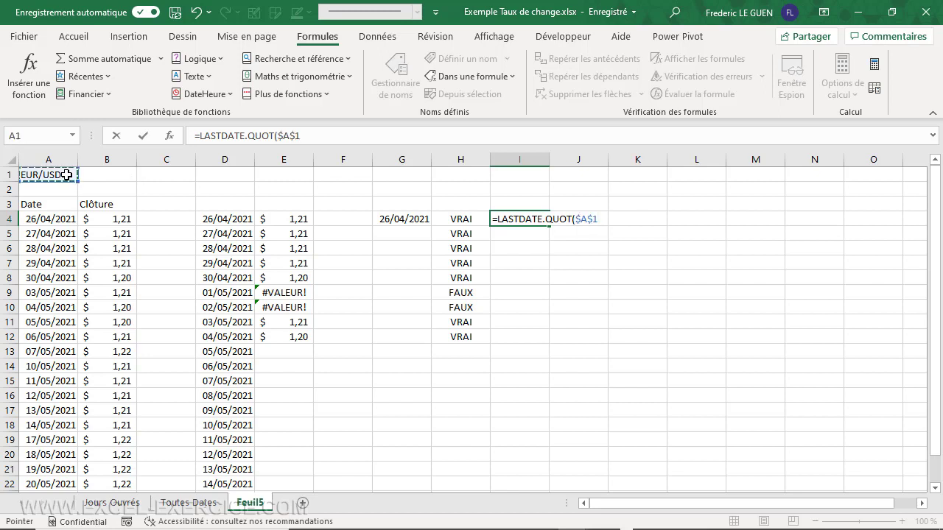
pyautogui.write(';')
pyautogui.click(211, 219)
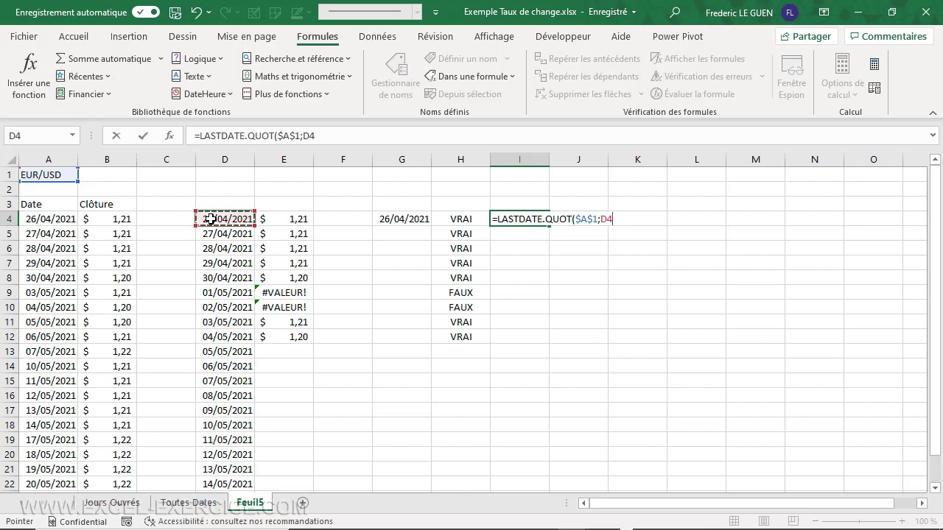
pyautogui.press('Return')
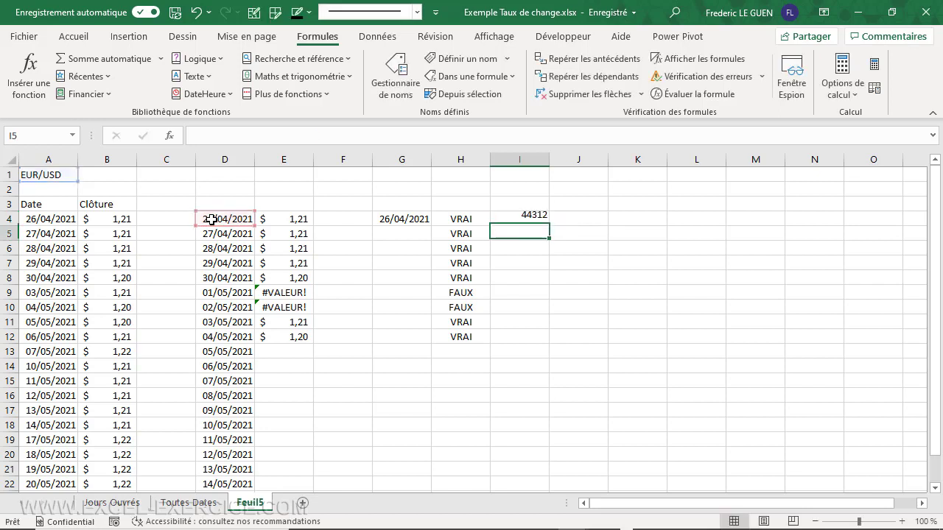
# Fill the I4 formula down to I13, format the range as Date courte and check cell I9
pyautogui.click(526, 219)
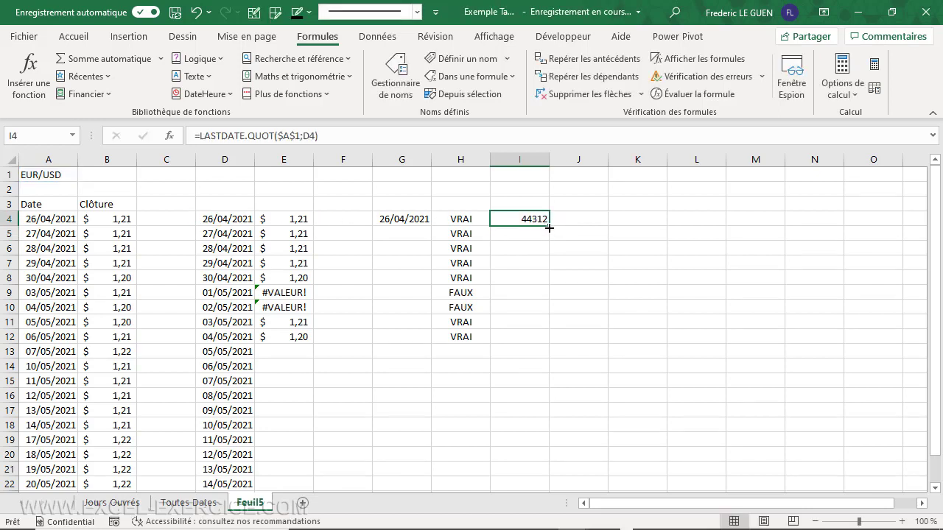
pyautogui.moveTo(549, 245); pyautogui.dragTo(551, 364)
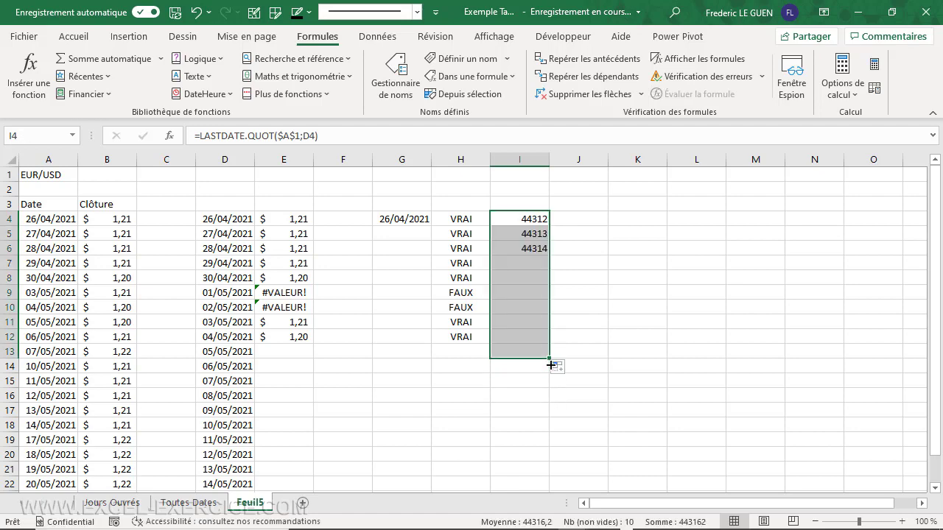
pyautogui.click(98, 42)
pyautogui.click(438, 59)
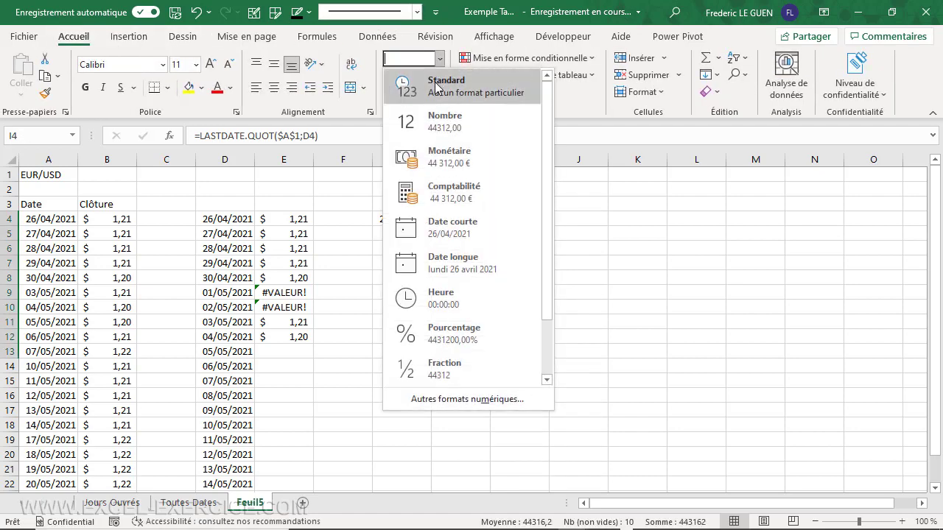
pyautogui.click(436, 227)
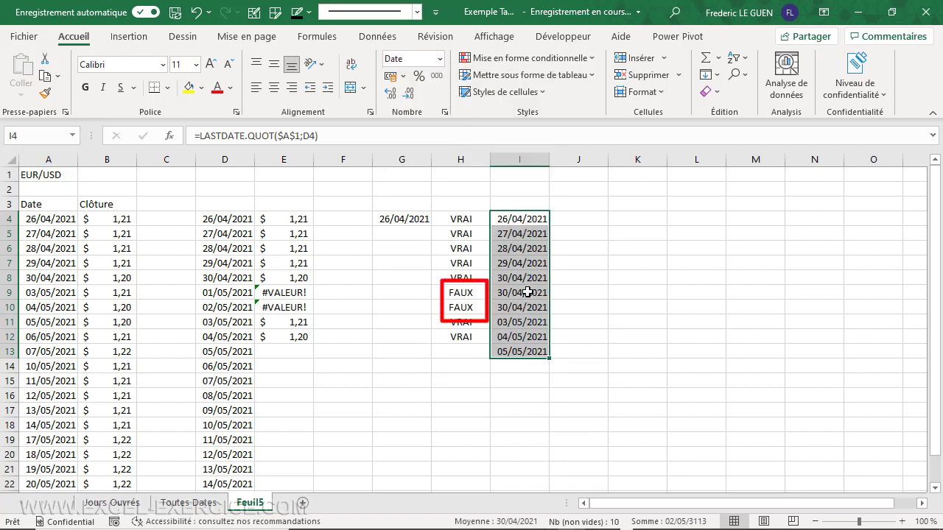
pyautogui.click(526, 292)
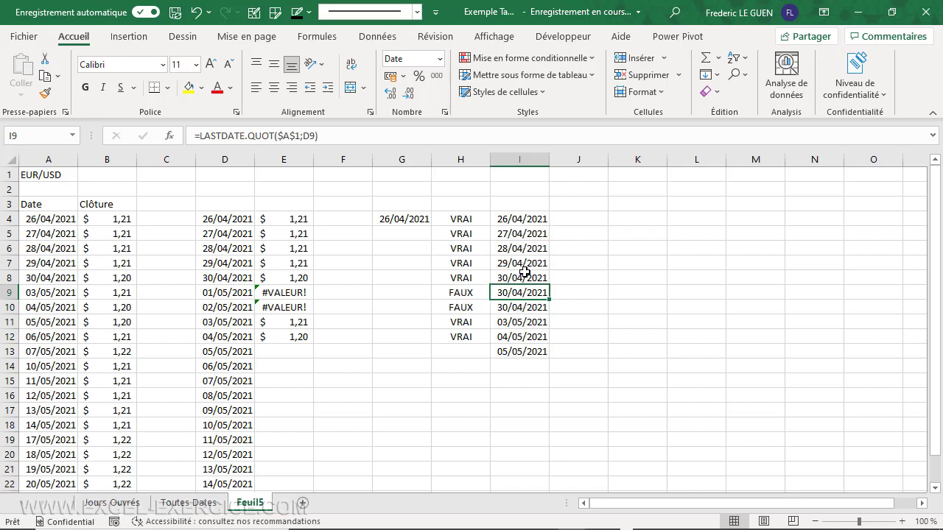
# Start a HISTORIQUE.ACTIONS formula in J4 with the absolute reference $A$1 as the action argument
pyautogui.click(575, 218)
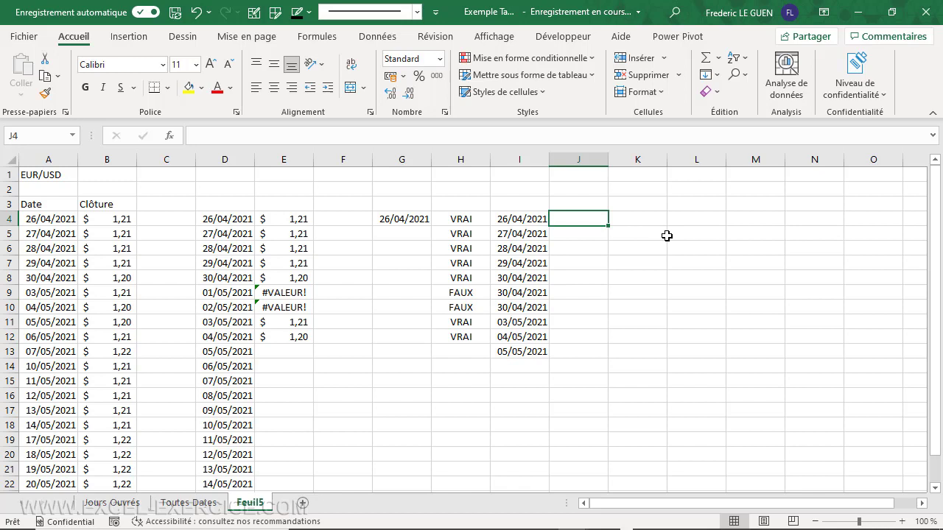
pyautogui.write('=HIS')
pyautogui.press('Tab')
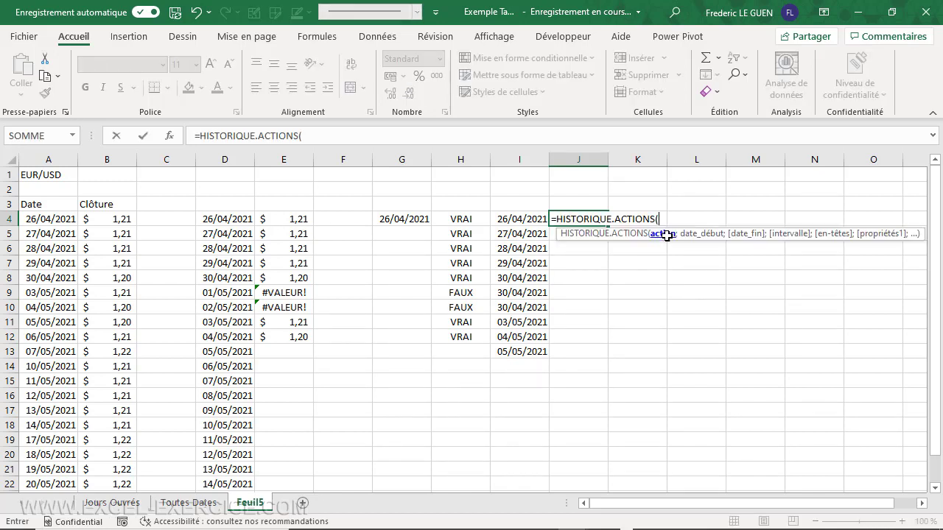
pyautogui.click(48, 179)
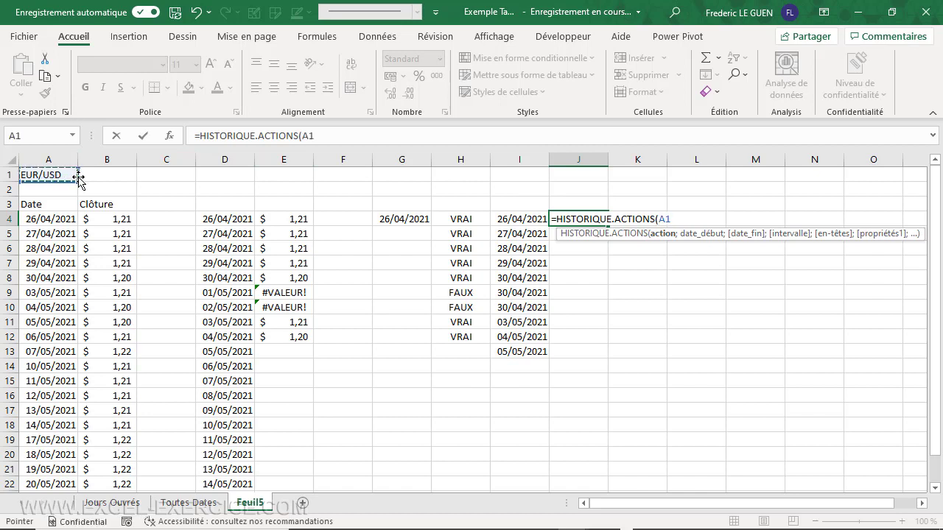
pyautogui.press('F4')
pyautogui.write(';')
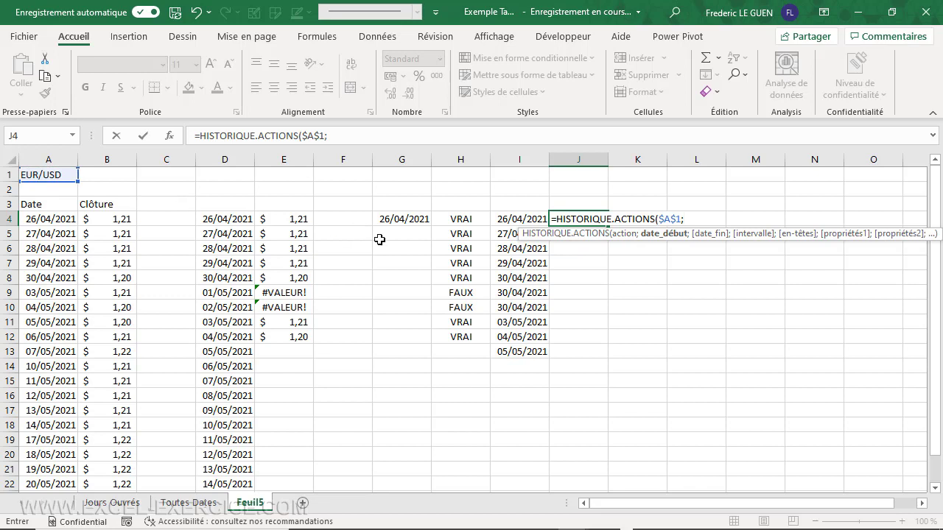
# Nest LASTDATE.QUOT($A$1;D4 as the start date argument of the J4 formula
pyautogui.write('LAST')
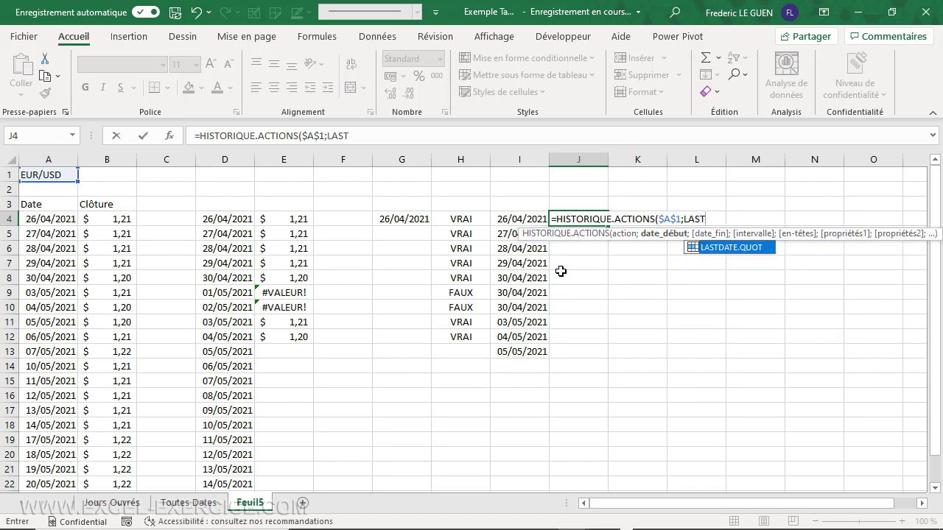
pyautogui.press('Tab')
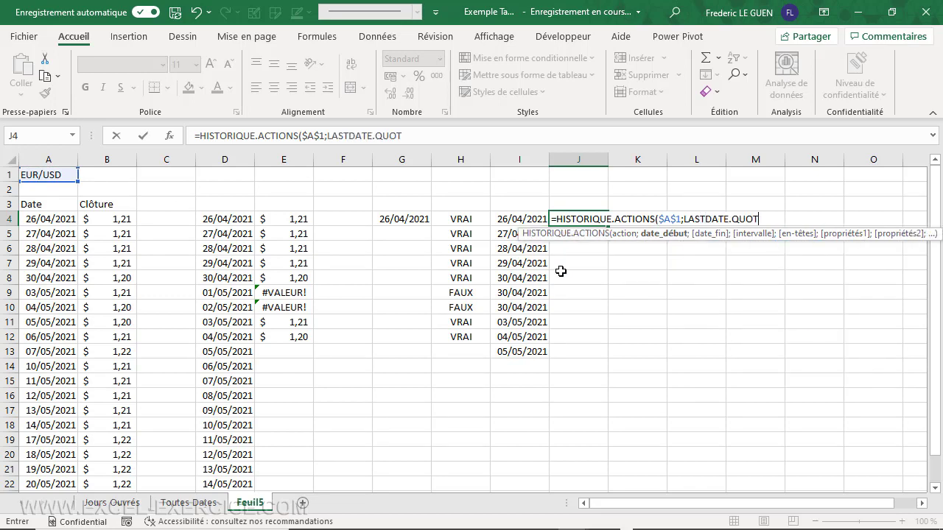
pyautogui.write('(')
pyautogui.click(47, 174)
pyautogui.press('F4')
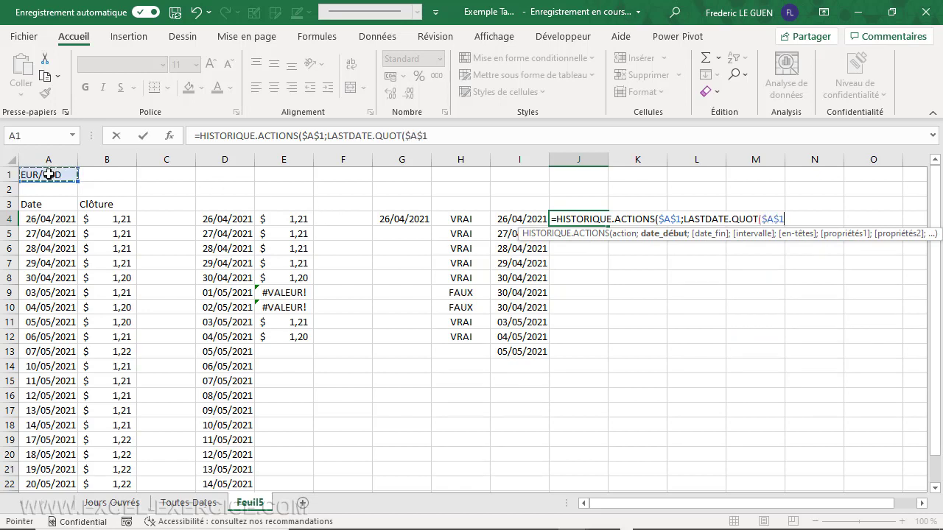
pyautogui.write(';')
pyautogui.click(223, 220)
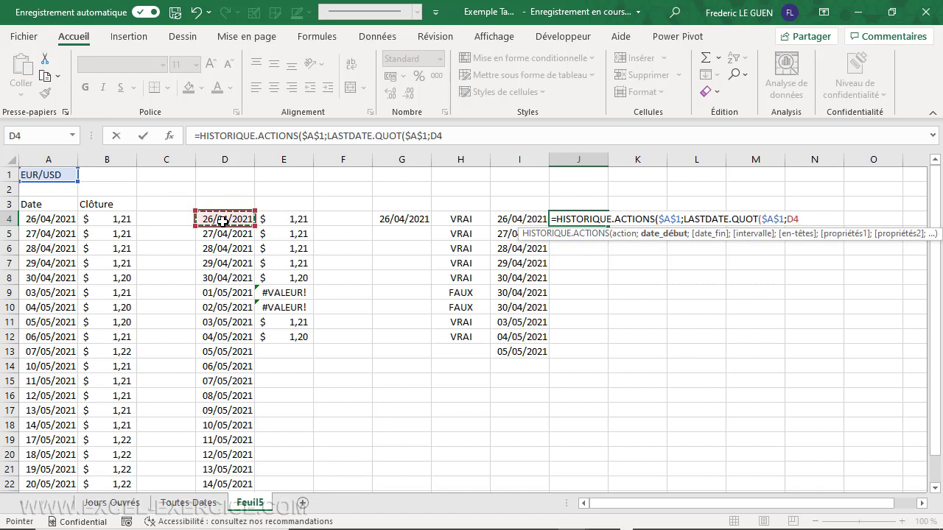
# Finish the J4 formula with an empty end date, daily interval 0, no header 0 and closing price 1
pyautogui.write(');')
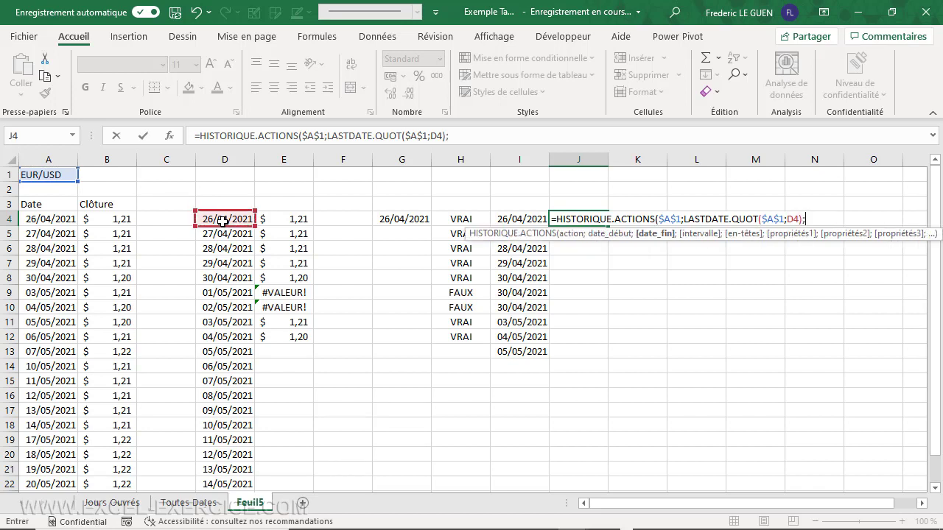
pyautogui.write(';')
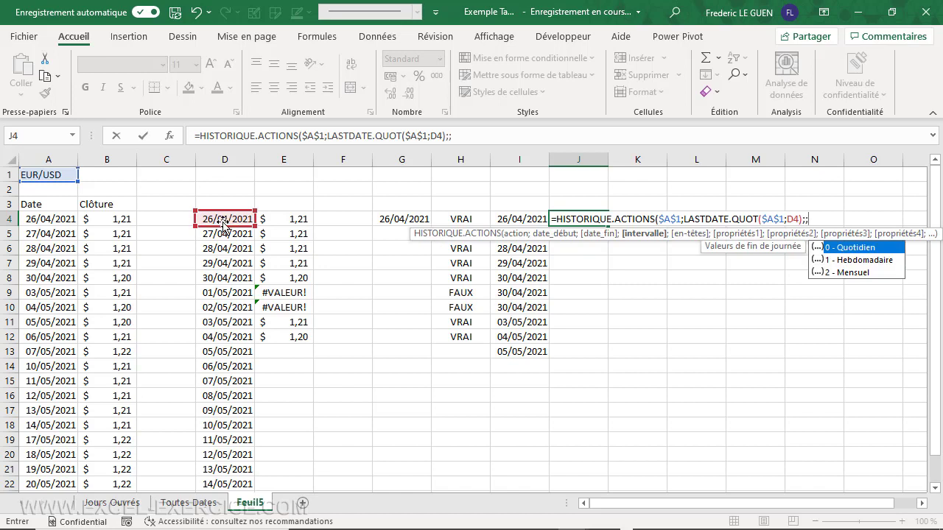
pyautogui.write('0;')
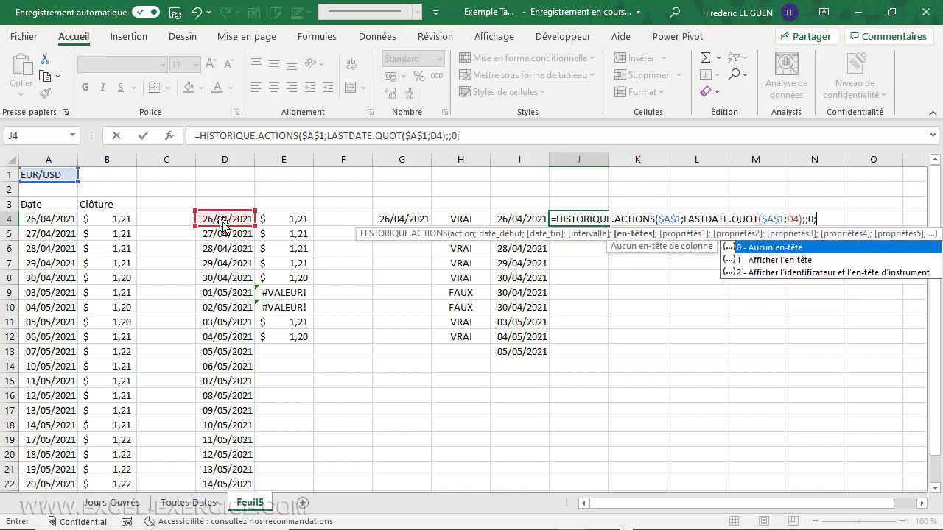
pyautogui.write('0;')
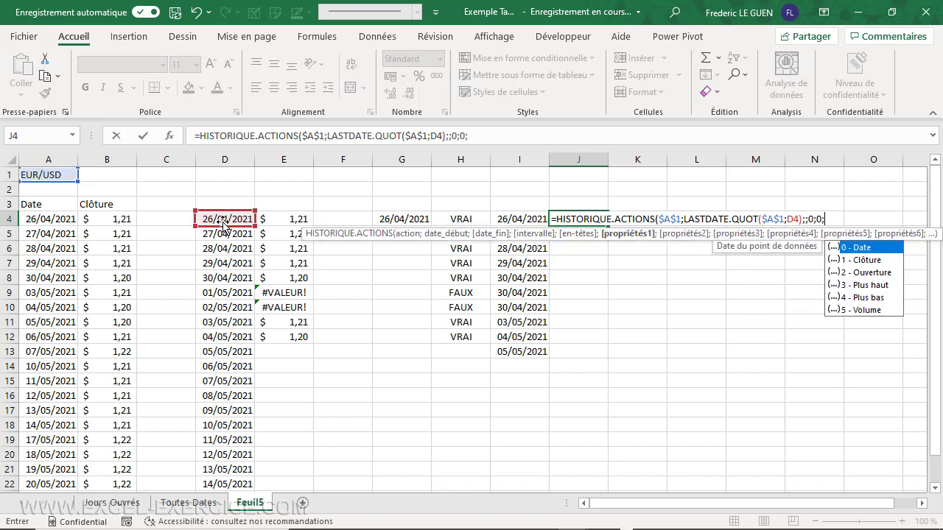
pyautogui.write('1)')
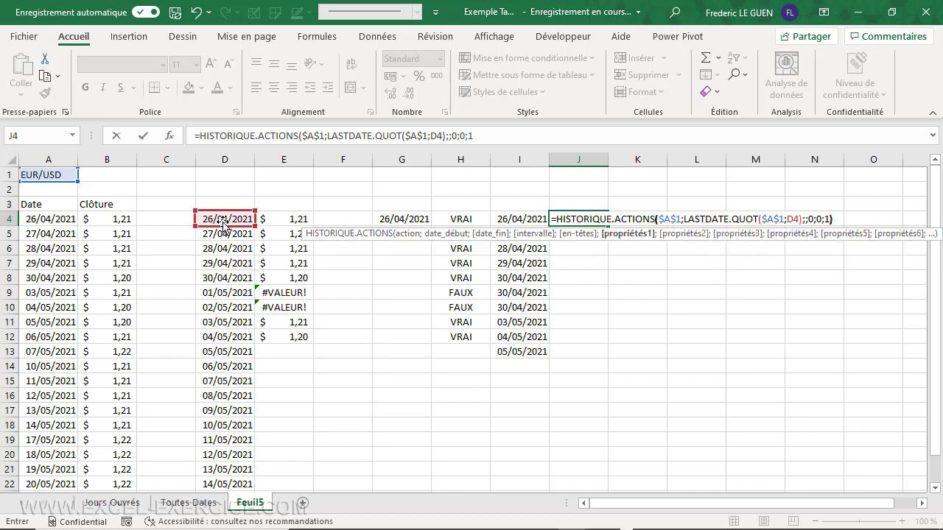
pyautogui.press('Return')
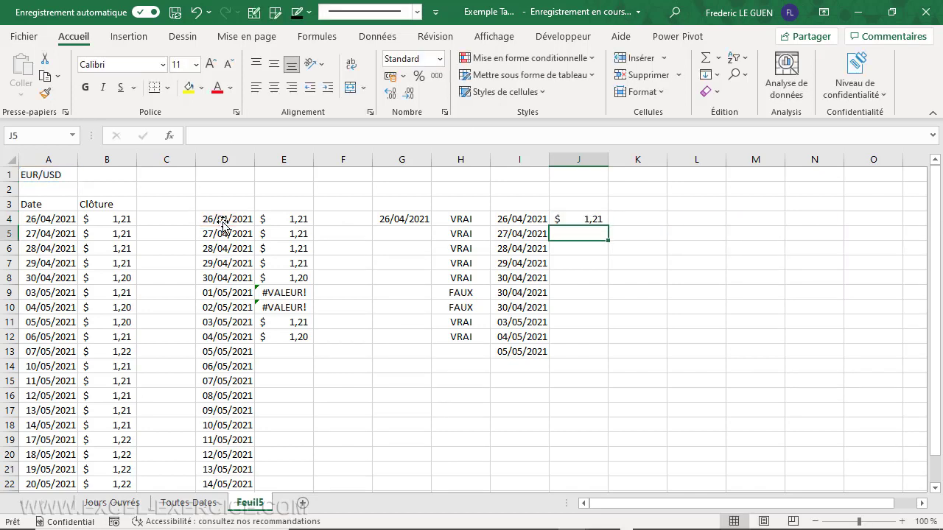
# Fill the J4 formula down to J13 and extend the formulas in I13:J13 down to row 22
pyautogui.click(579, 219)
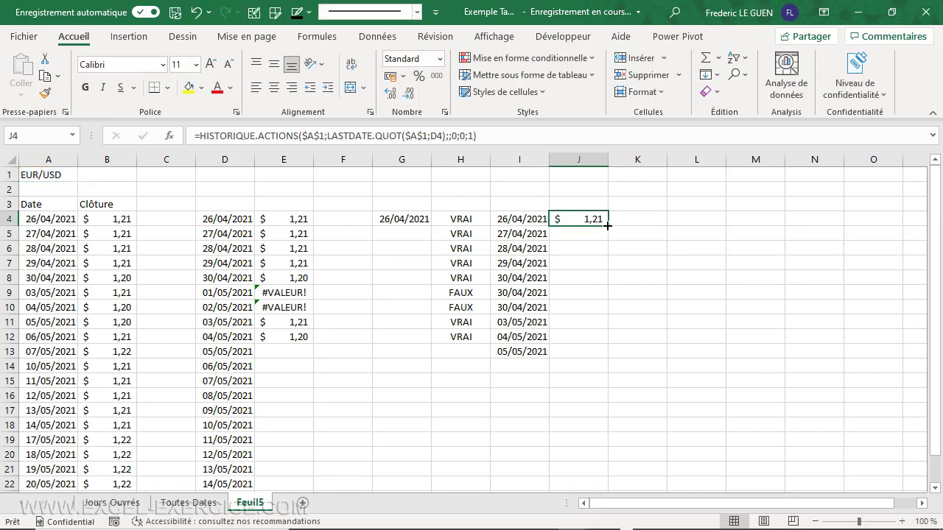
pyautogui.moveTo(607, 225); pyautogui.dragTo(606, 358)
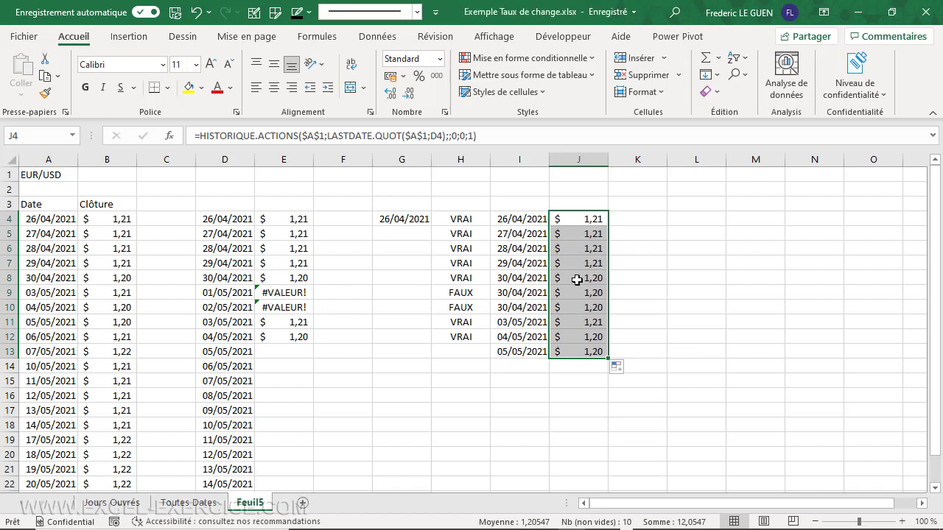
pyautogui.moveTo(519, 353); pyautogui.dragTo(602, 482)
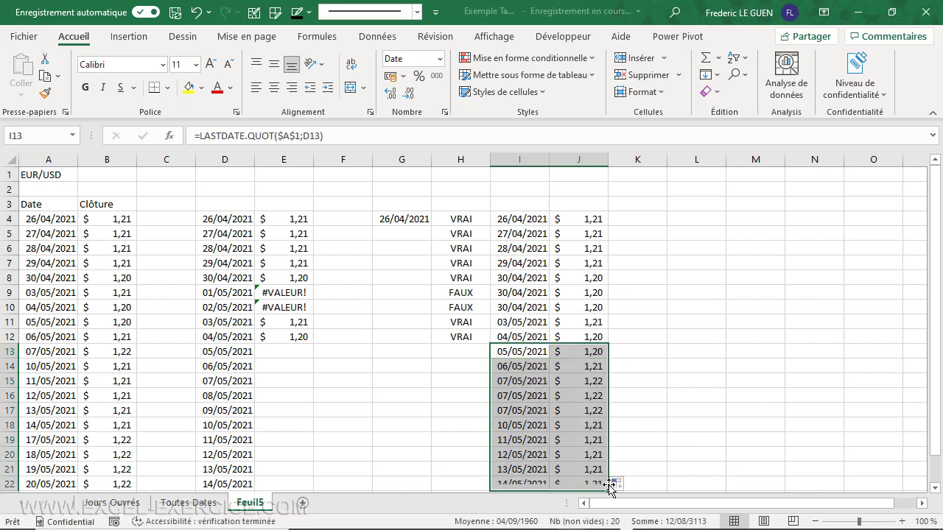
pyautogui.scroll(-1, 668, 400)
pyautogui.scroll(-1, 667, 400)
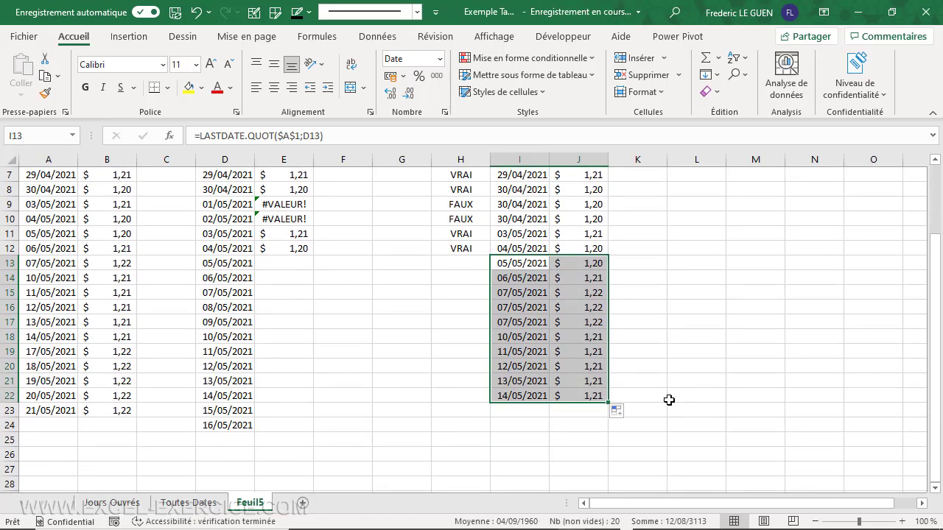